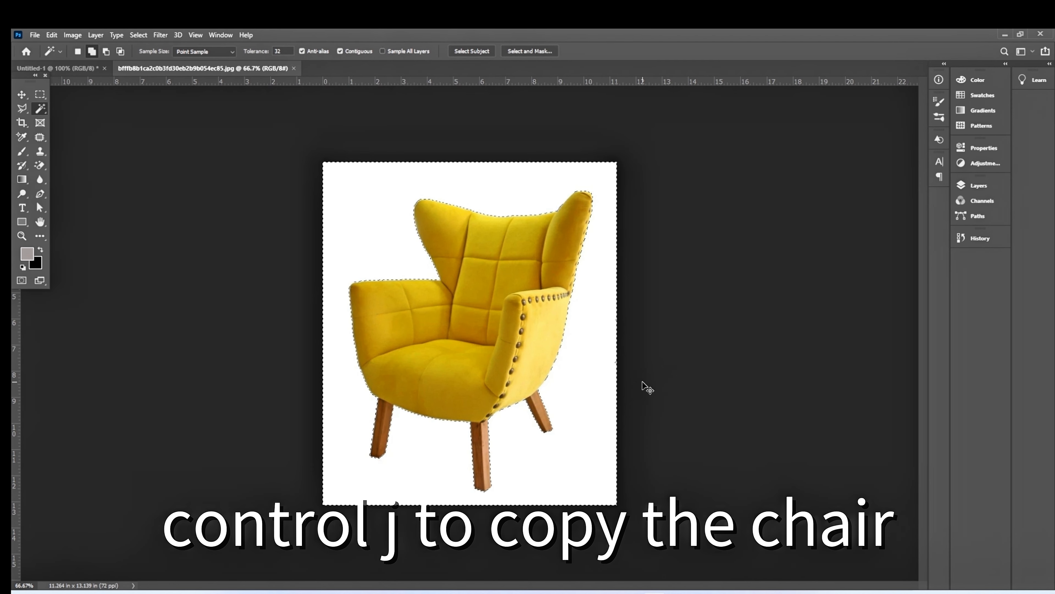
- Invert the background selection so only the chair is selected, and copy the chair to a new layer
{"action": "key", "text": "ctrl+shift+i"}
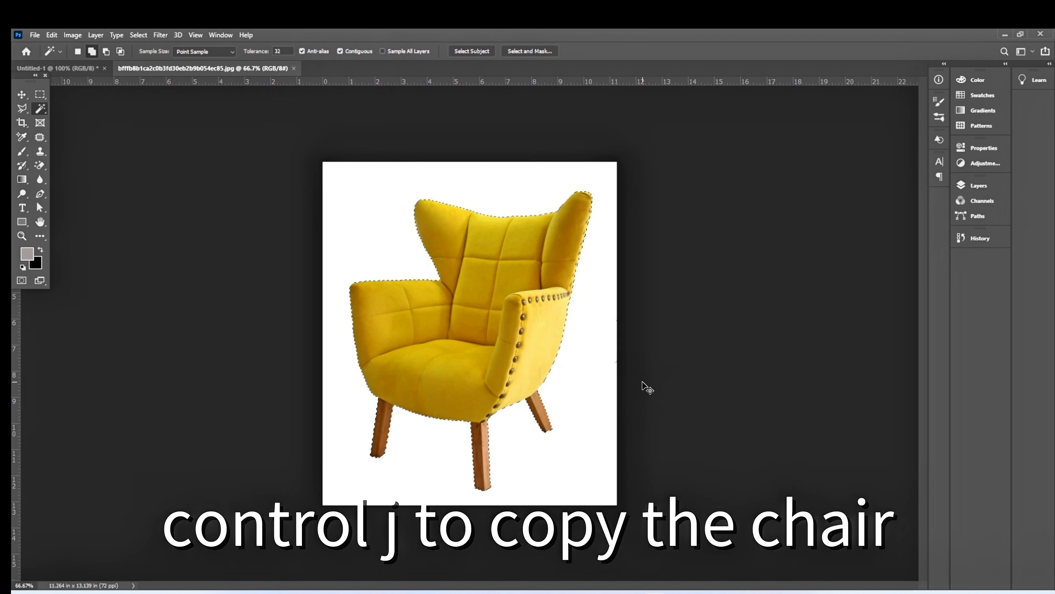
{"action": "key", "text": "ctrl+j"}
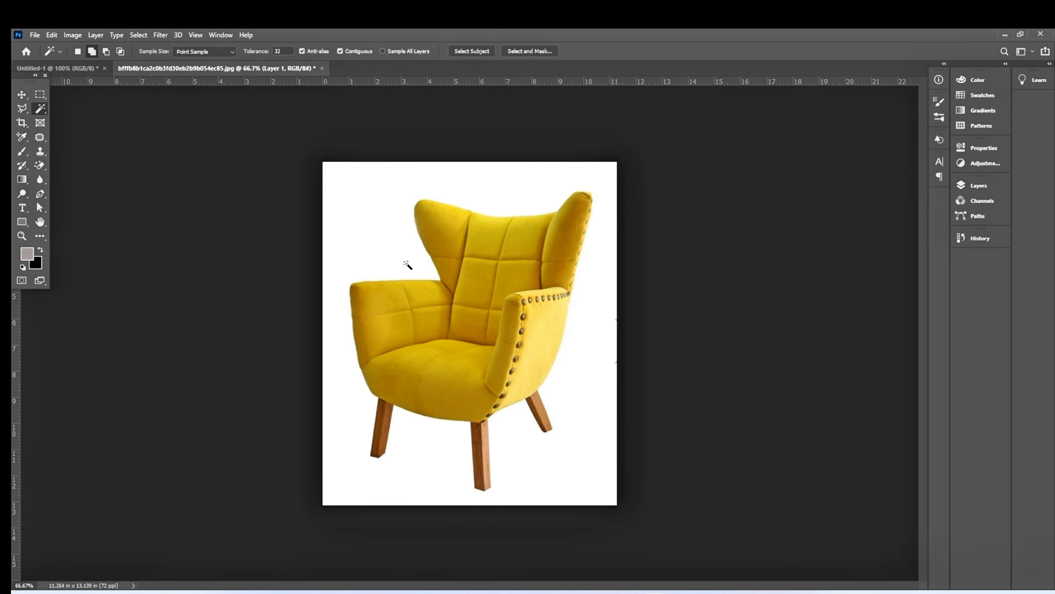
{"action": "left_click", "coordinate": [22, 95]}
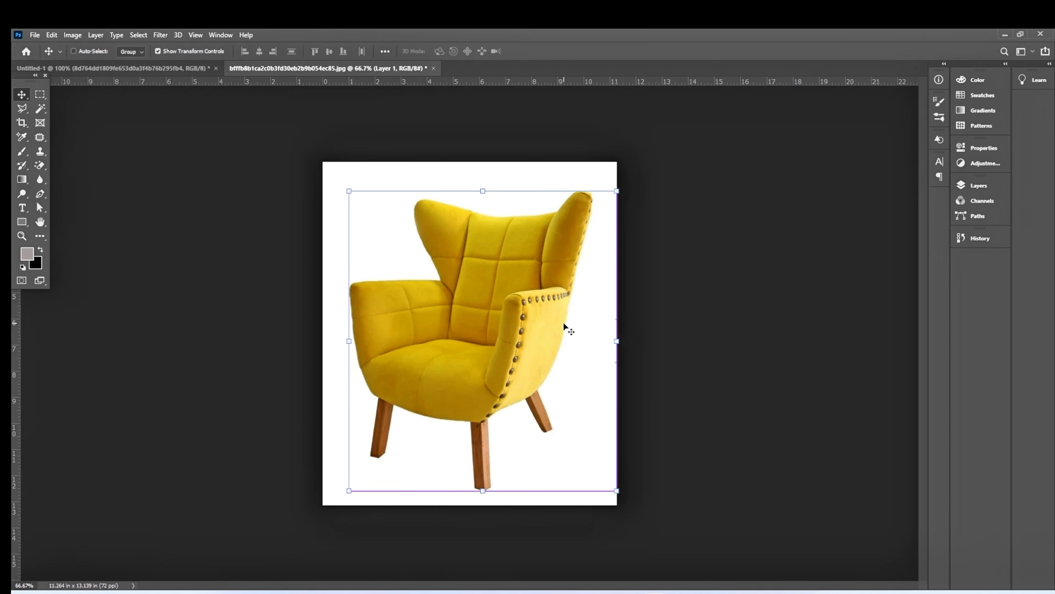
- Contract the chair selection by 2 pixels and copy the selected chair to a new layer
{"action": "left_click", "coordinate": [161, 35]}
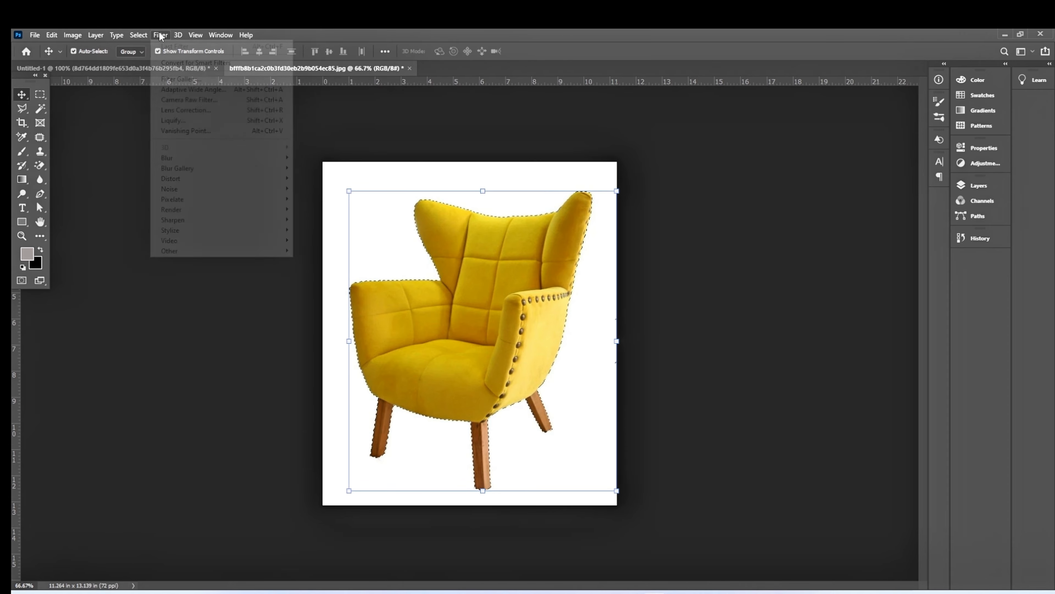
{"action": "mouse_move", "coordinate": [138, 35]}
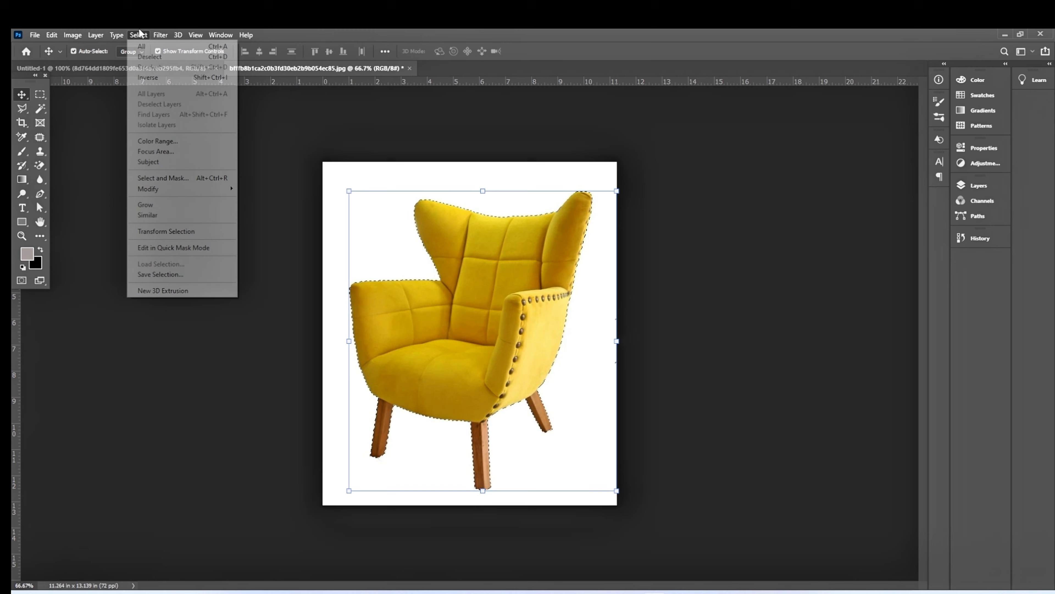
{"action": "mouse_move", "coordinate": [186, 196]}
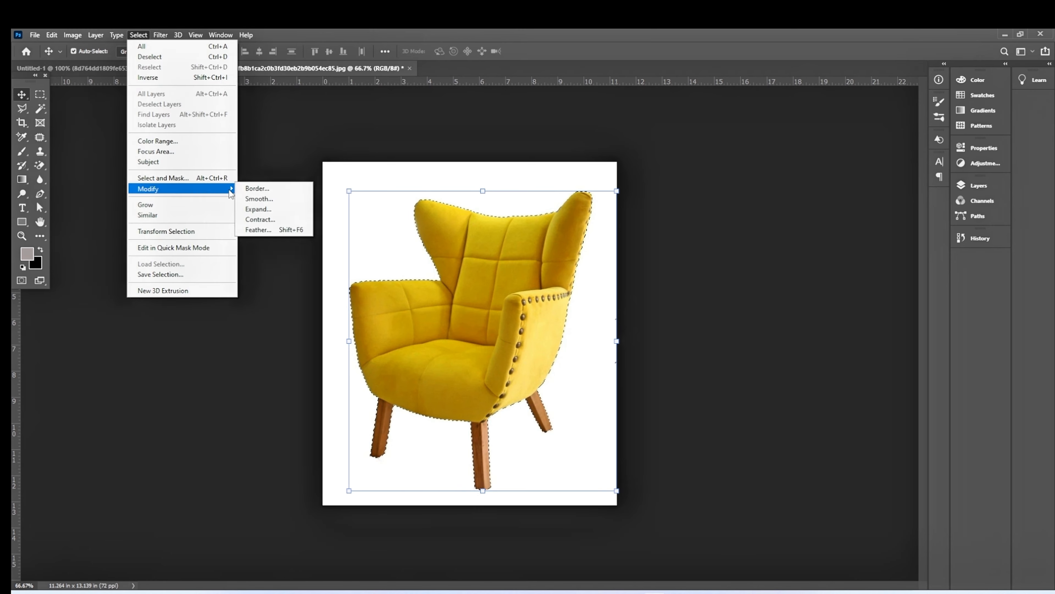
{"action": "left_click", "coordinate": [265, 217]}
{"action": "type", "text": "2"}
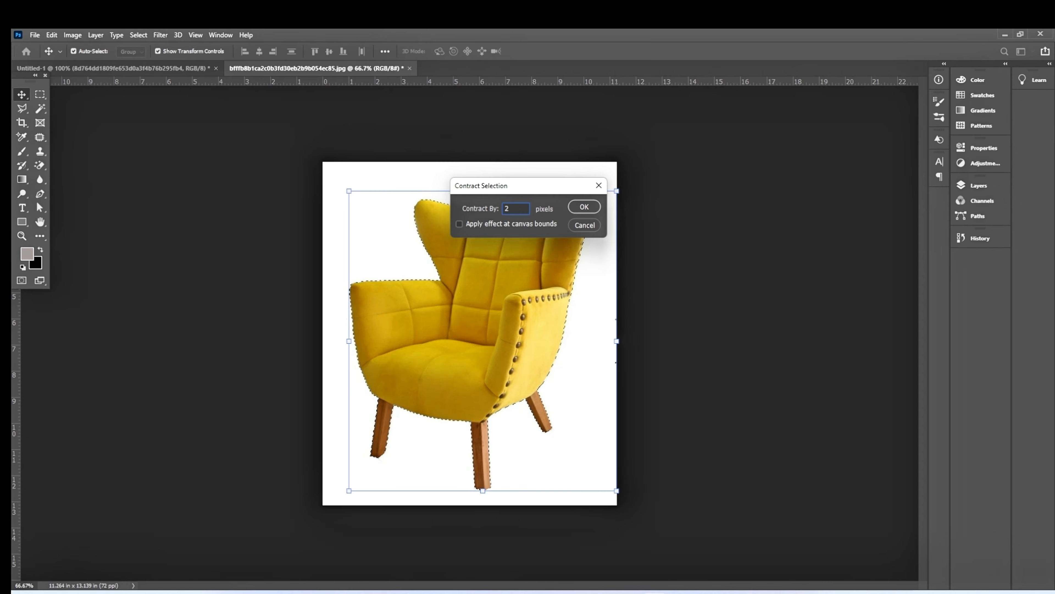
{"action": "left_click", "coordinate": [584, 207]}
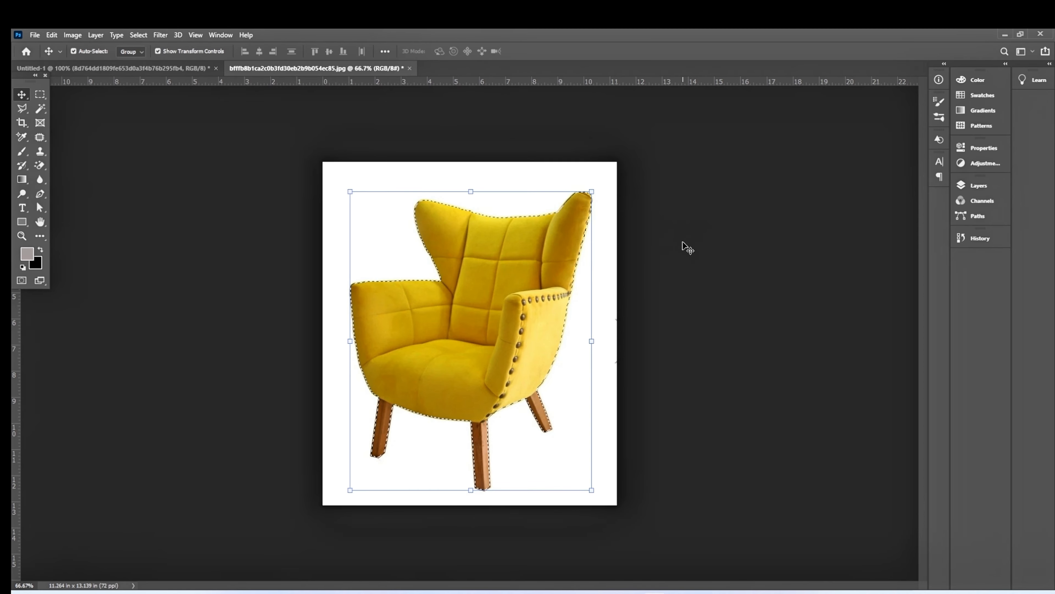
{"action": "key", "text": "ctrl+j"}
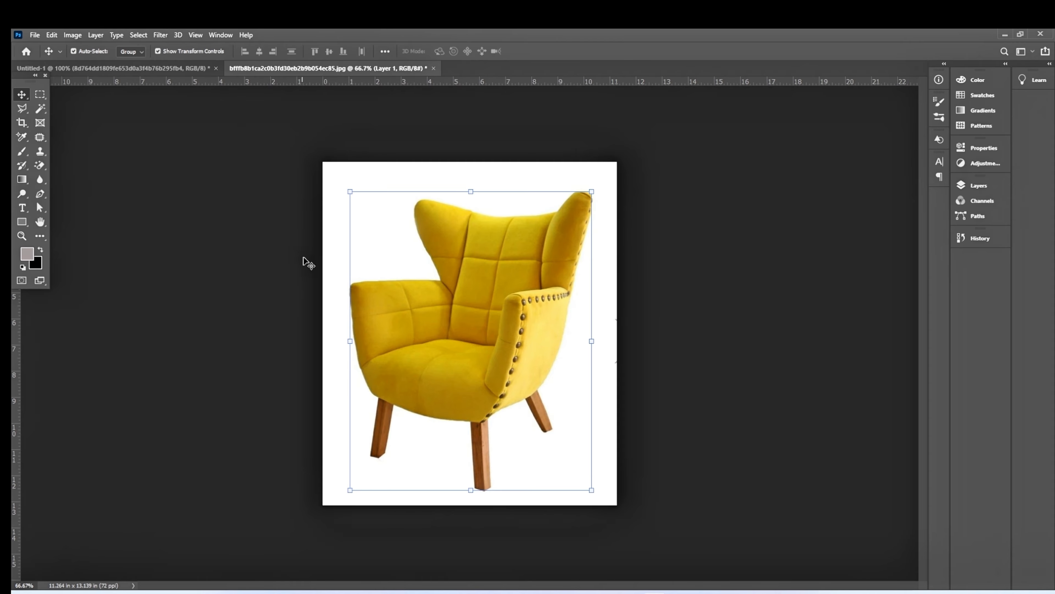
- Transfer the chair cut-out to the Untitled-1 room image and scale it to about 30%, standing on the floor in front of the potted plant
{"action": "left_click_drag", "start_coordinate": [384, 299], "coordinate": [166, 64]}
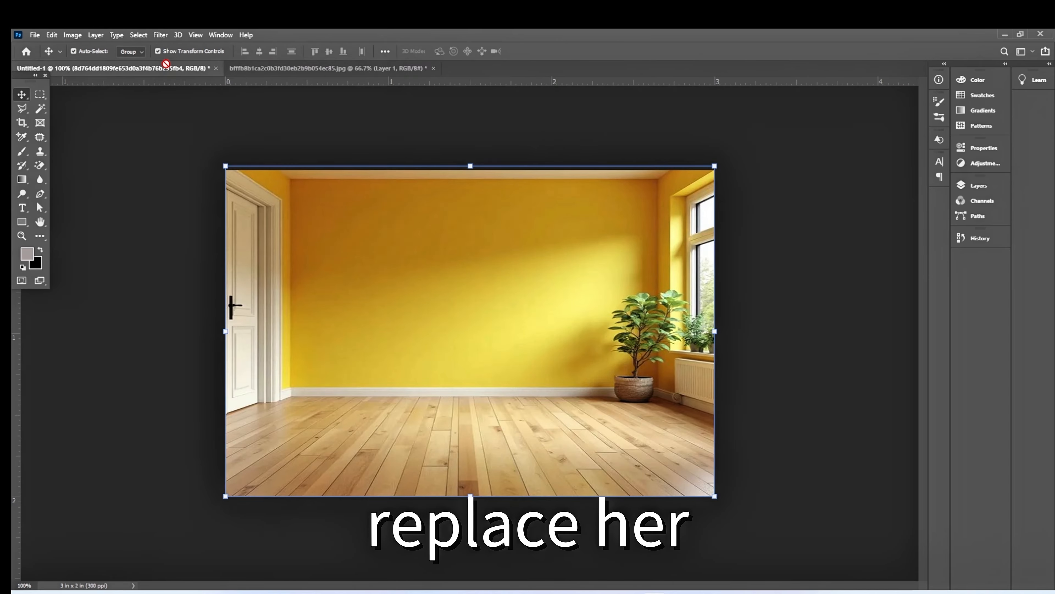
{"action": "left_click_drag", "start_coordinate": [433, 316], "coordinate": [445, 322]}
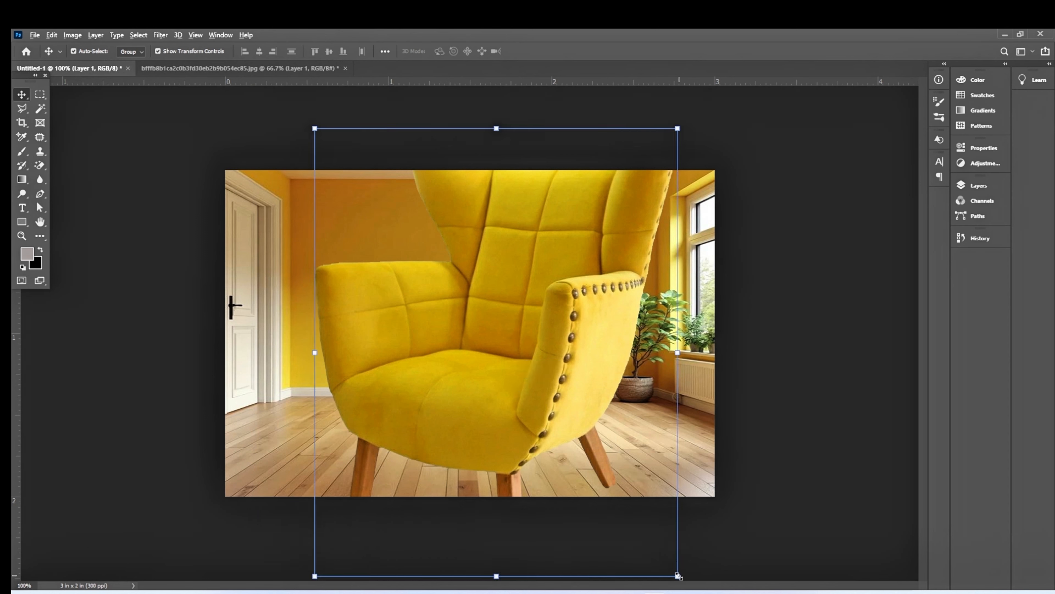
{"action": "left_click_drag", "start_coordinate": [665, 563], "coordinate": [578, 409]}
{"action": "left_click_drag", "start_coordinate": [505, 367], "coordinate": [618, 406]}
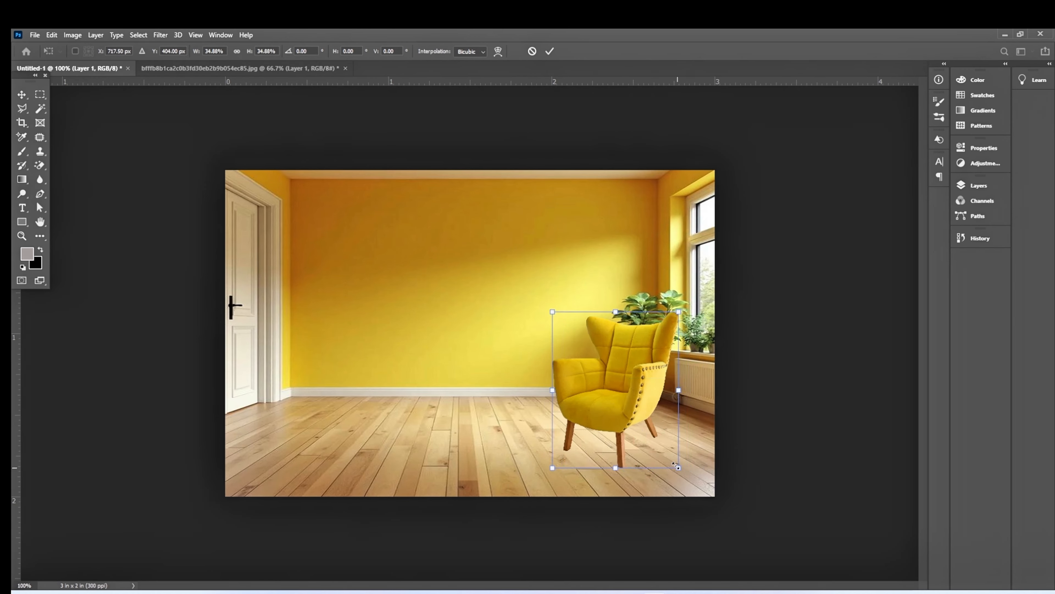
{"action": "mouse_move", "coordinate": [677, 466]}
{"action": "left_mouse_down"}
{"action": "mouse_move", "coordinate": [653, 447]}
{"action": "mouse_move", "coordinate": [670, 456]}
{"action": "left_mouse_up"}
{"action": "left_click_drag", "start_coordinate": [608, 416], "coordinate": [635, 389]}
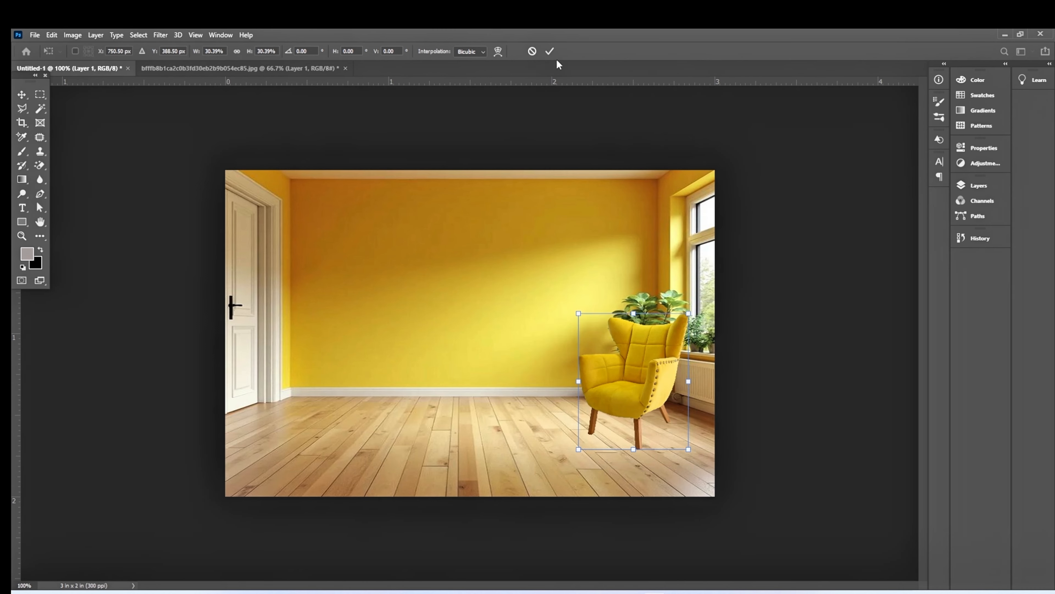
{"action": "left_click", "coordinate": [550, 51]}
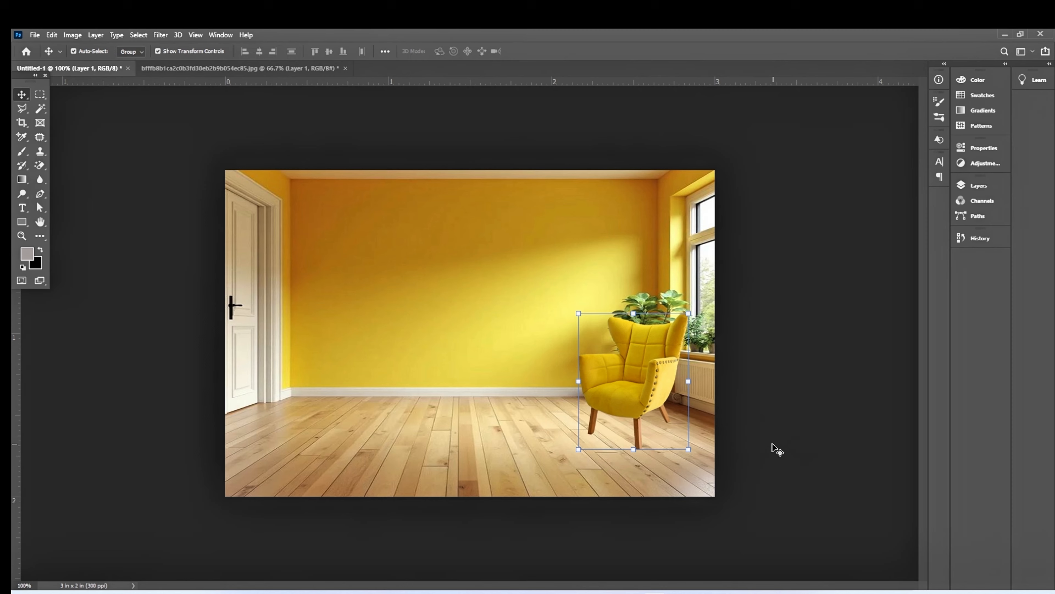
{"action": "key", "text": "ctrl+e"}
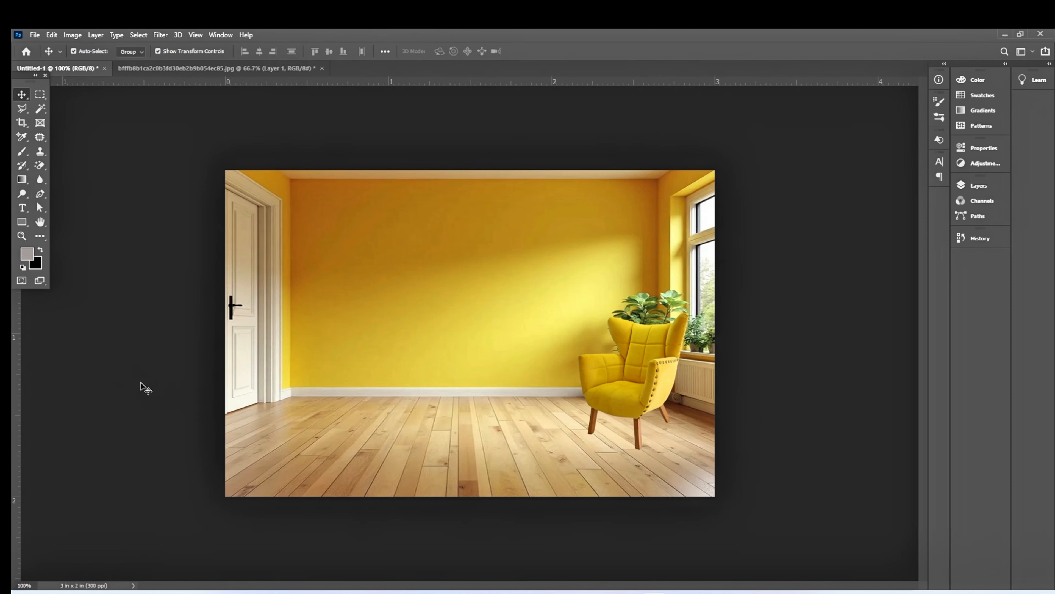
- Add a new empty layer directly above the room image and below the chair layer
{"action": "left_click", "coordinate": [24, 152]}
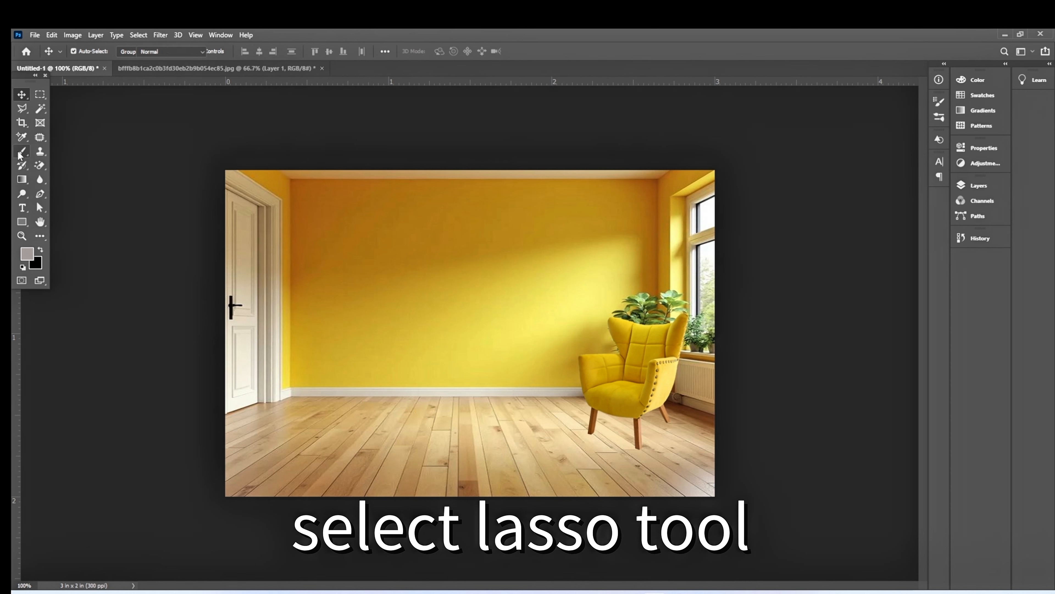
{"action": "left_click", "coordinate": [989, 186]}
{"action": "left_click", "coordinate": [868, 247]}
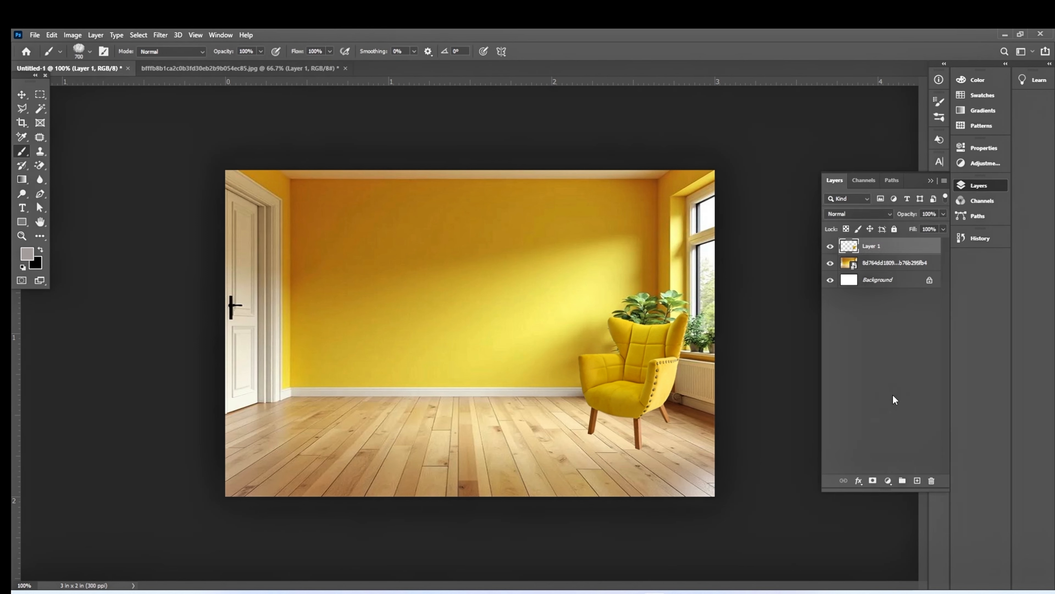
{"action": "left_click", "coordinate": [891, 267]}
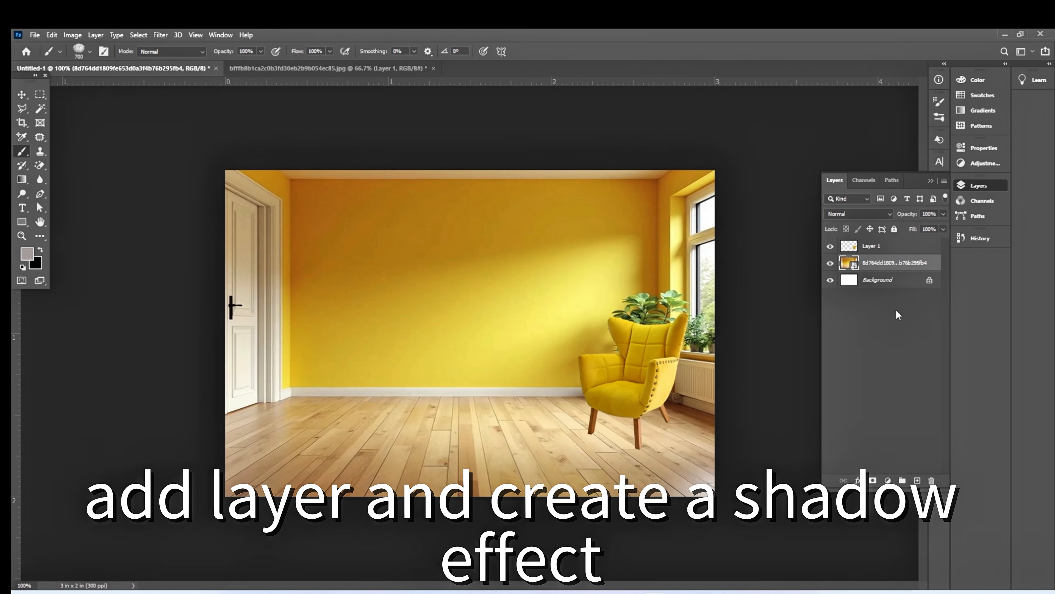
{"action": "left_click", "coordinate": [918, 481]}
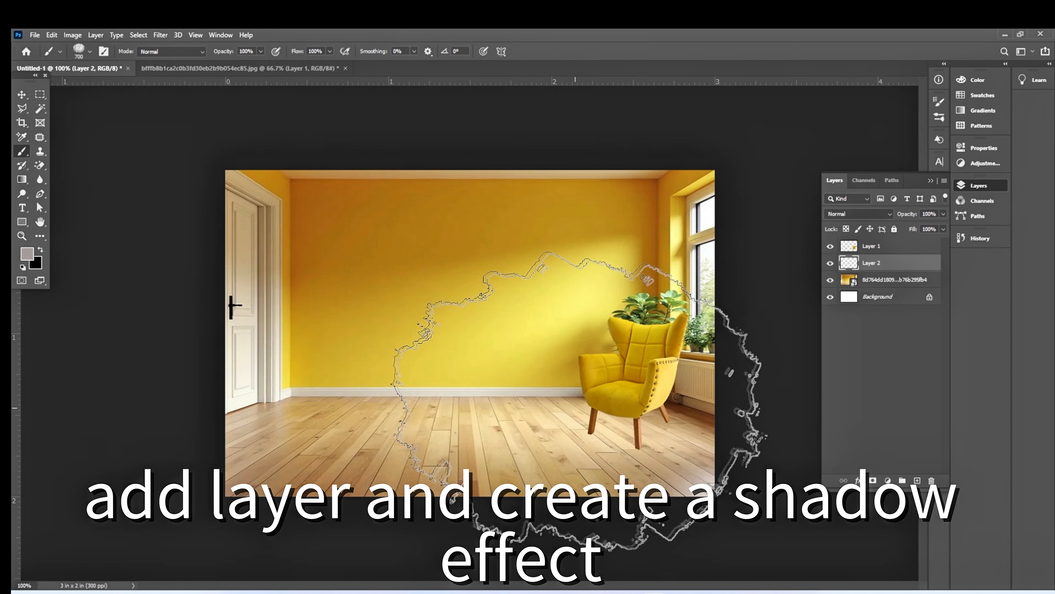
- Outline a narrow slanted shadow strip from the foot of the chair's left leg with the Polygonal Lasso and fill it with black
{"action": "left_click", "coordinate": [23, 268]}
{"action": "left_click", "coordinate": [22, 110]}
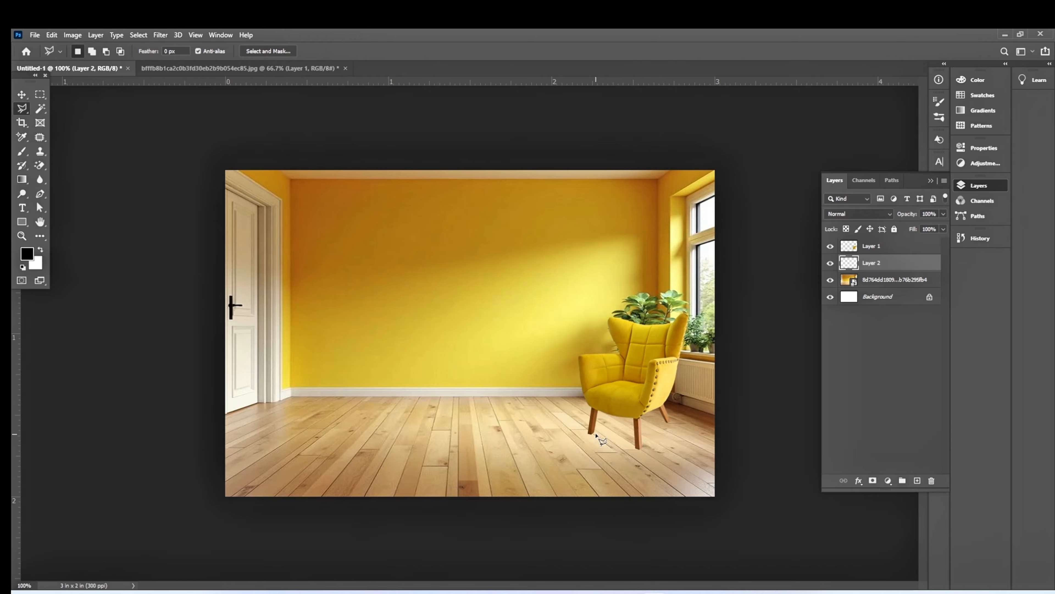
{"action": "key", "text": "ctrl+plus"}
{"action": "key", "text": "ctrl+plus"}
{"action": "key", "text": "ctrl+plus"}
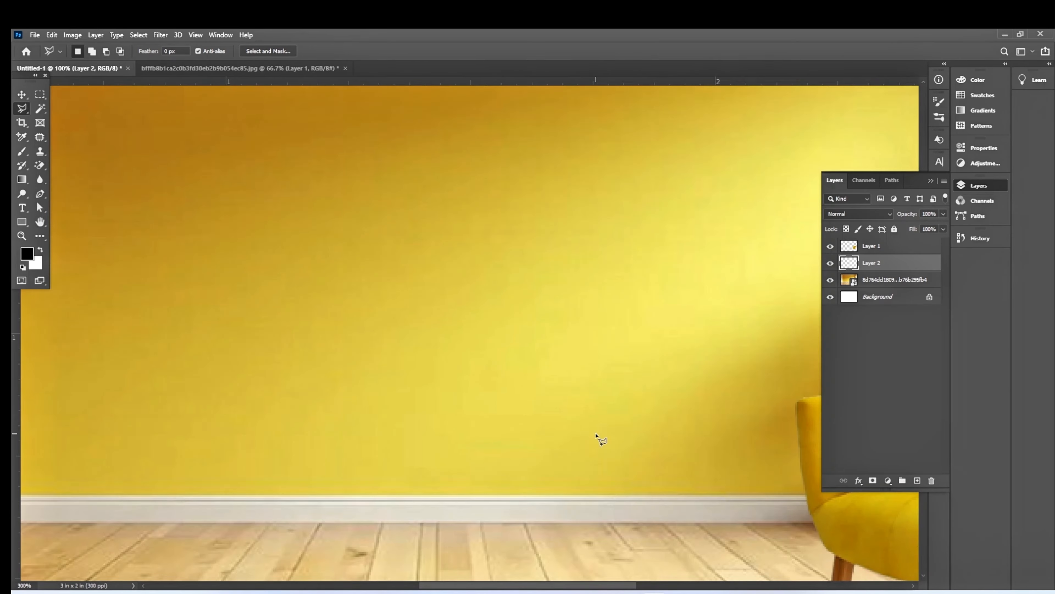
{"action": "left_click_drag", "start_coordinate": [577, 455], "coordinate": [264, 189]}
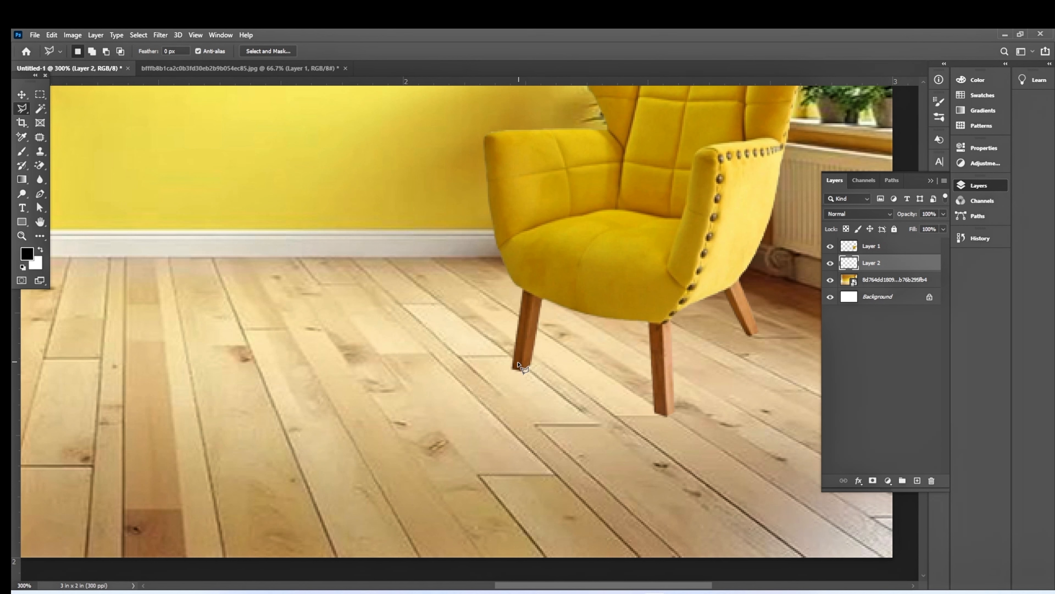
{"action": "left_click", "coordinate": [513, 368]}
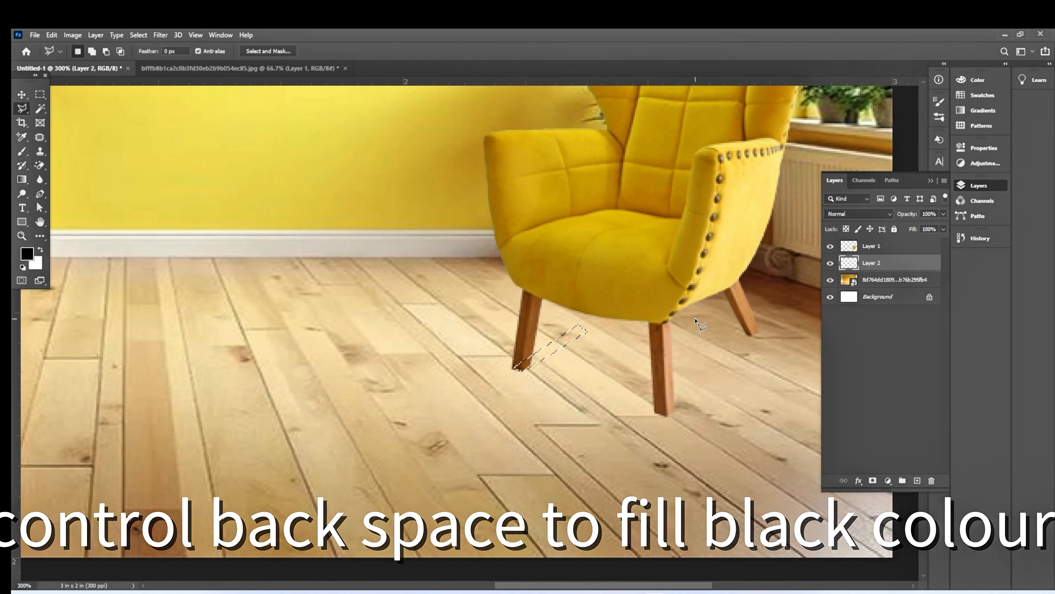
{"action": "key", "text": "ctrl+BackSpace"}
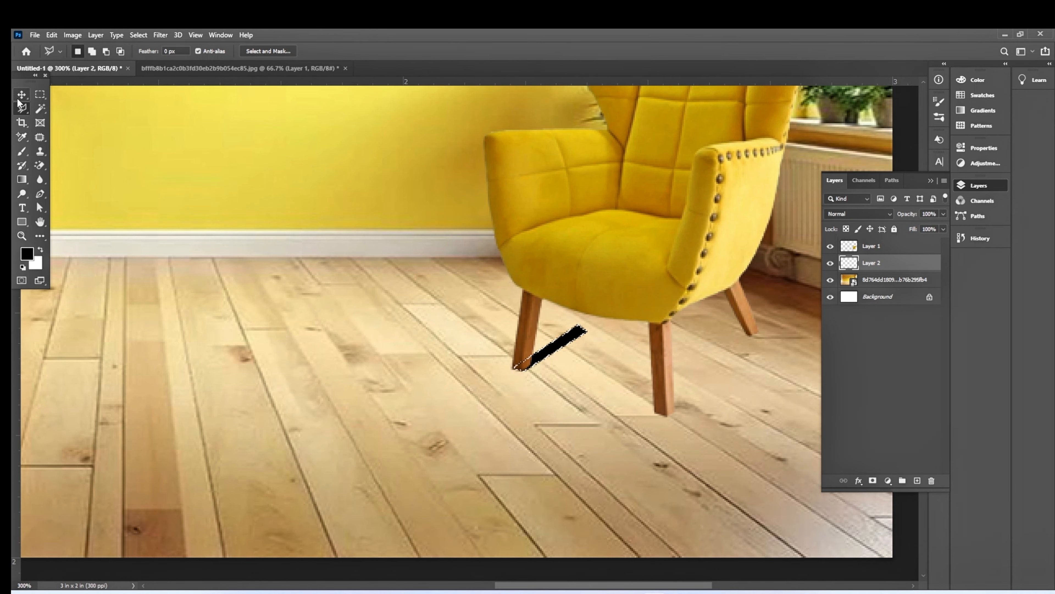
- Copy the black shadow strip to the feet of the other two chair legs and deselect
{"action": "left_click", "coordinate": [25, 95]}
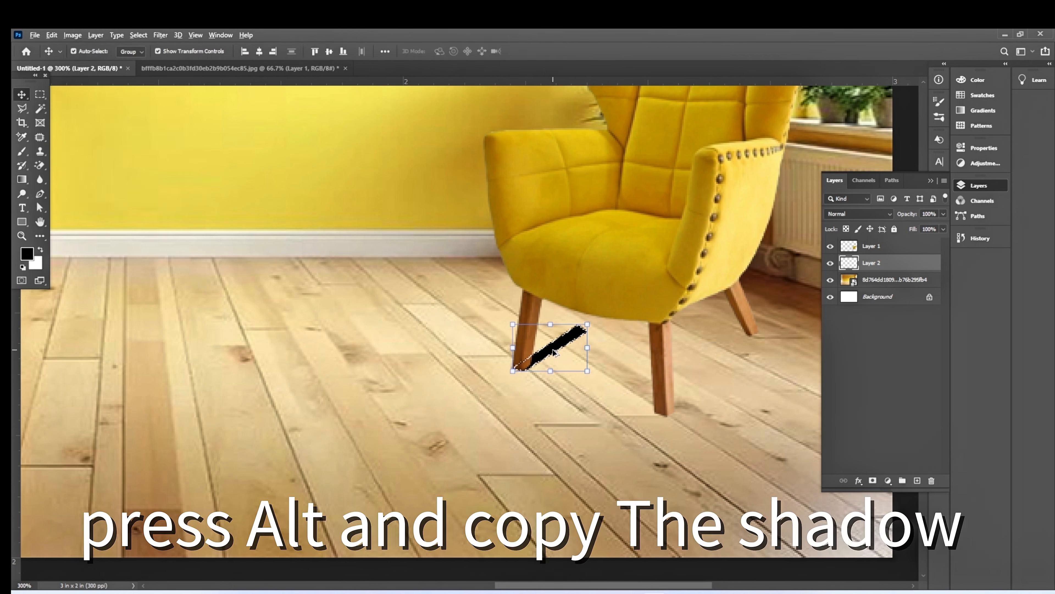
{"action": "left_click_drag", "start_coordinate": [555, 351], "coordinate": [787, 312]}
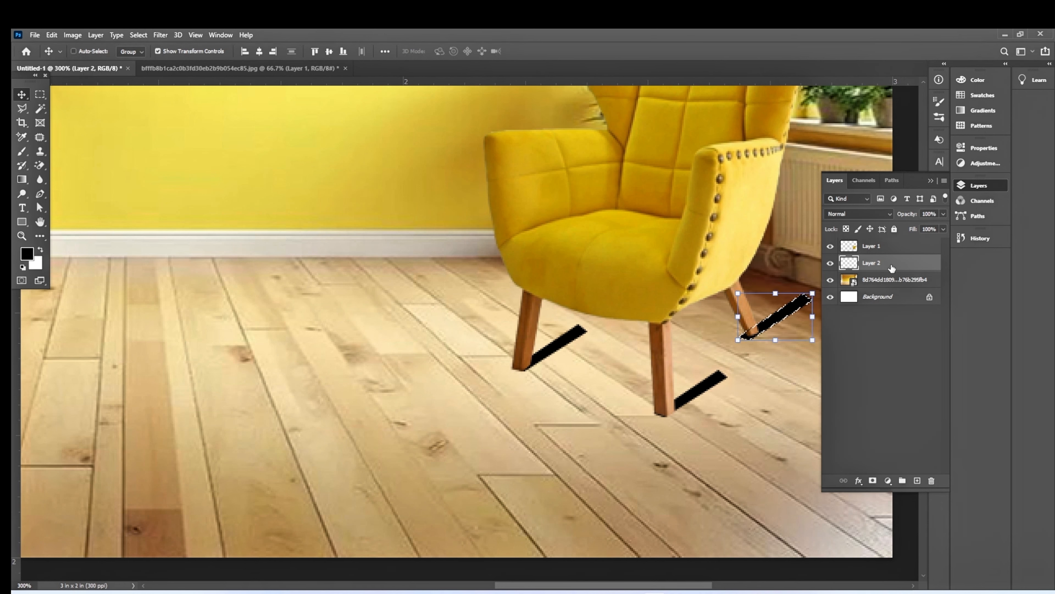
{"action": "key", "text": "ctrl+d"}
- Apply a Gaussian Blur with a radius of 5.8 pixels to the leg shadow layer
{"action": "scroll", "coordinate": [708, 222], "scroll_direction": "down", "scroll_amount": 5}
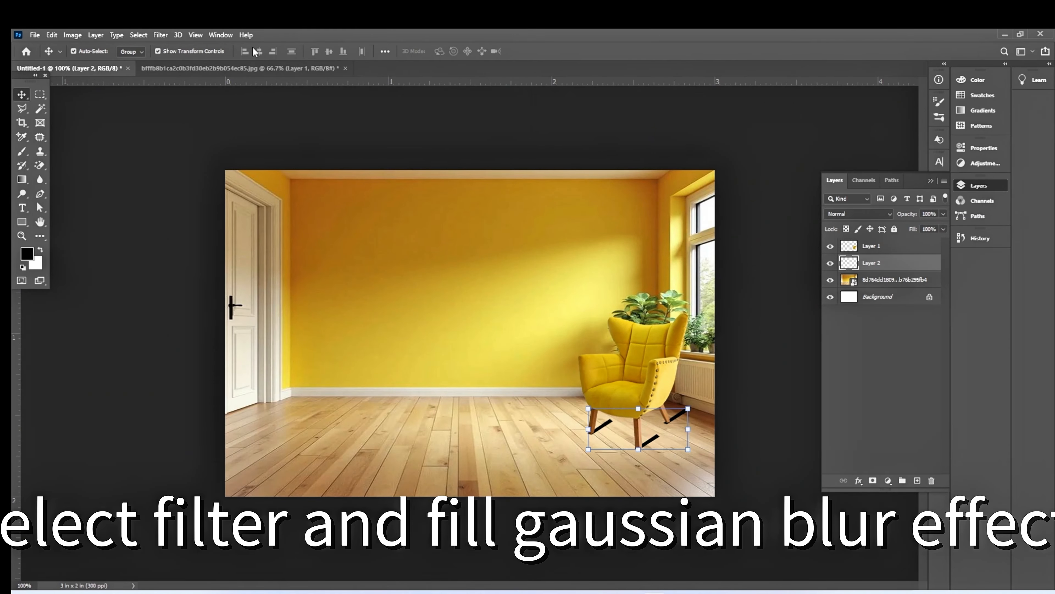
{"action": "left_click", "coordinate": [160, 35]}
{"action": "mouse_move", "coordinate": [248, 172]}
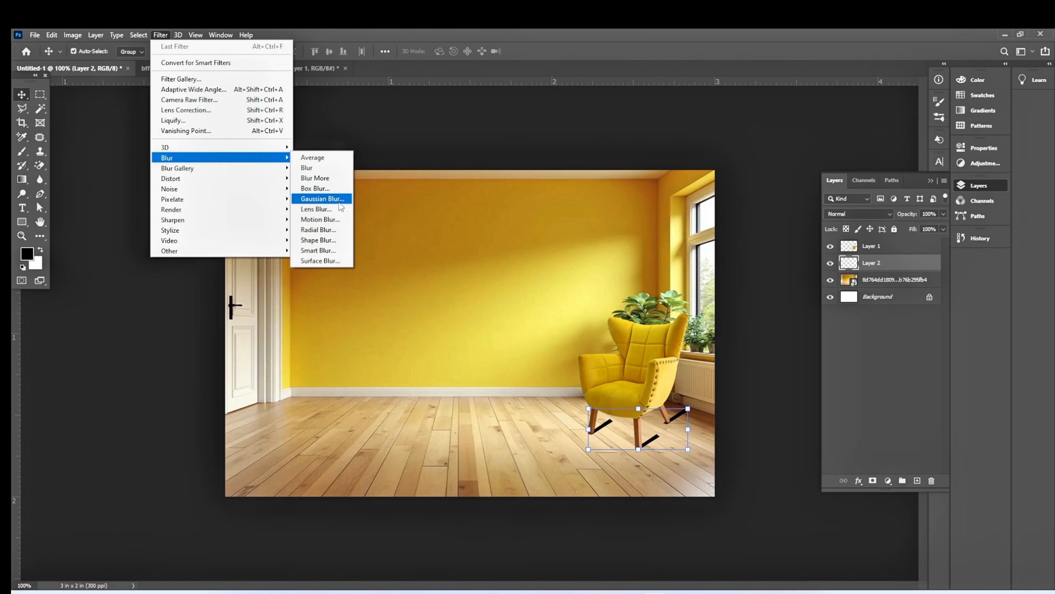
{"action": "left_click", "coordinate": [340, 202]}
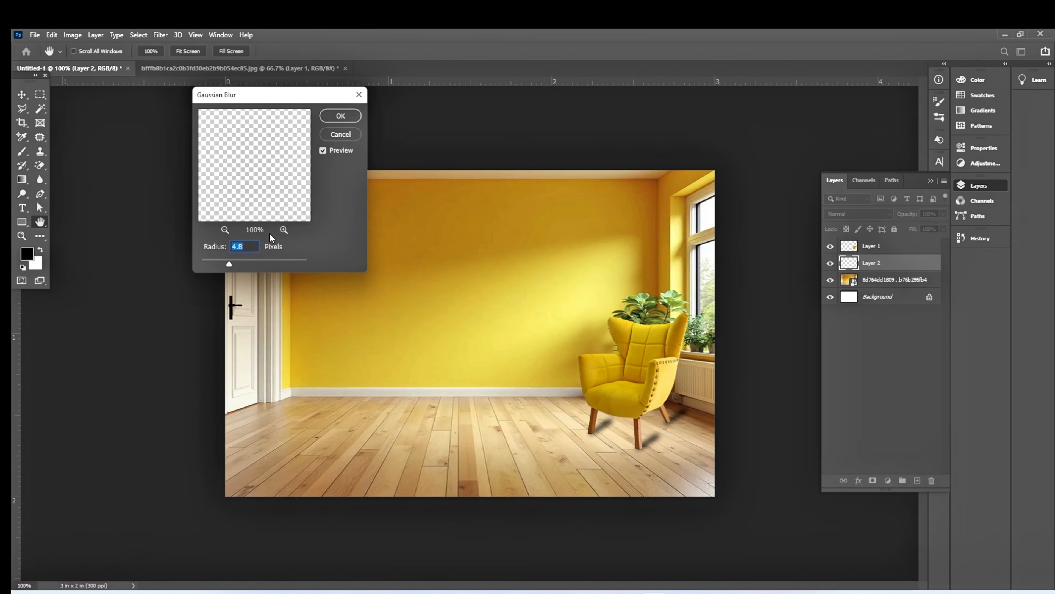
{"action": "left_click_drag", "start_coordinate": [225, 266], "coordinate": [233, 266]}
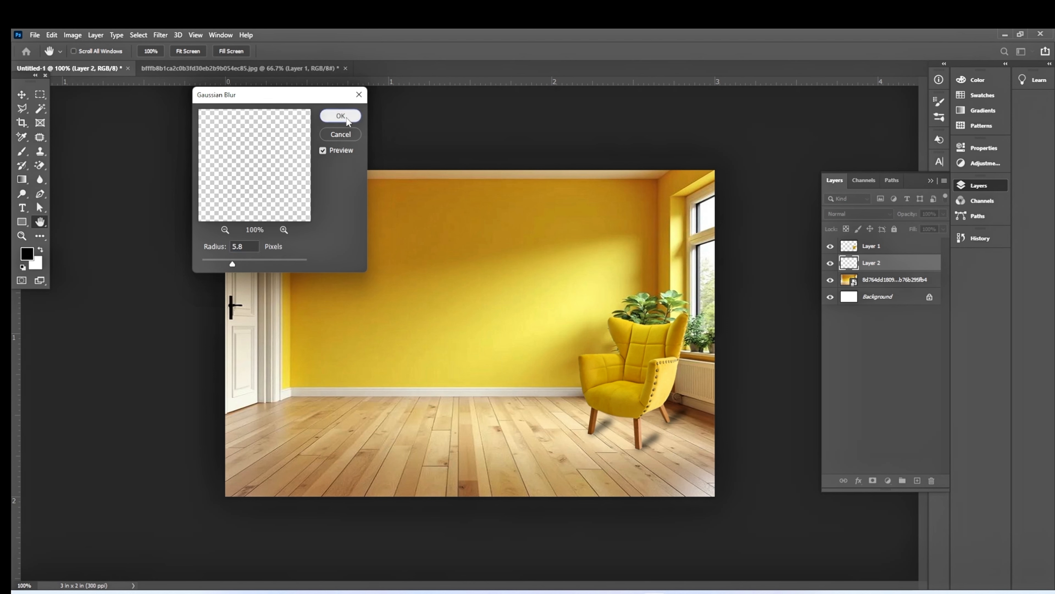
{"action": "left_click", "coordinate": [334, 115]}
- Lower the opacity of the leg shadow layer to 54% and collapse the layer list
{"action": "left_click", "coordinate": [944, 213]}
{"action": "left_click_drag", "start_coordinate": [944, 226], "coordinate": [922, 229]}
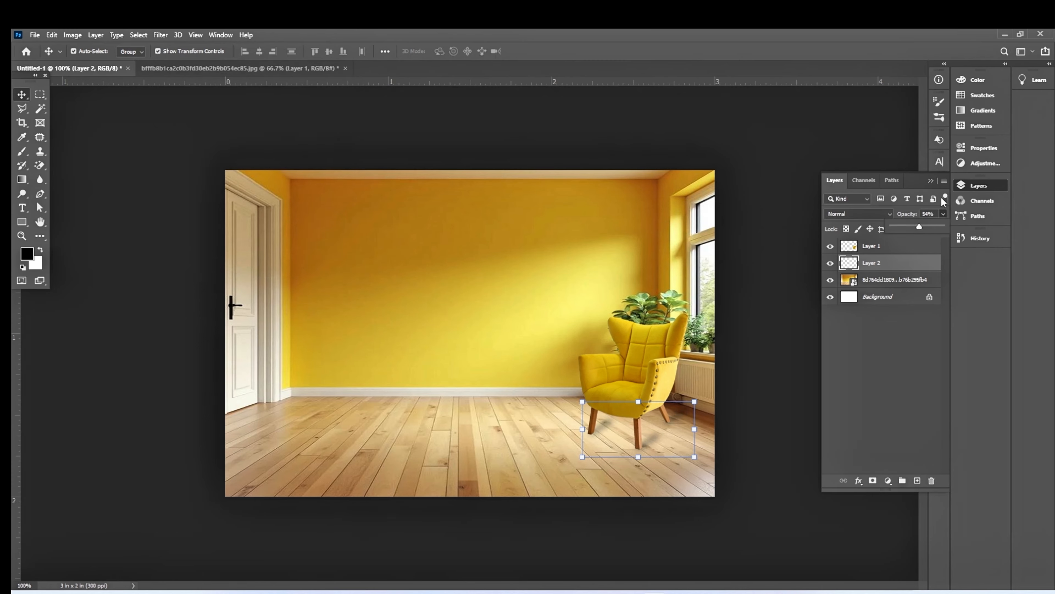
{"action": "left_click", "coordinate": [931, 181]}
{"action": "left_click", "coordinate": [838, 241]}
- Open the image of the black tripod floor lamp from the Downloads folder
{"action": "left_click", "coordinate": [35, 35]}
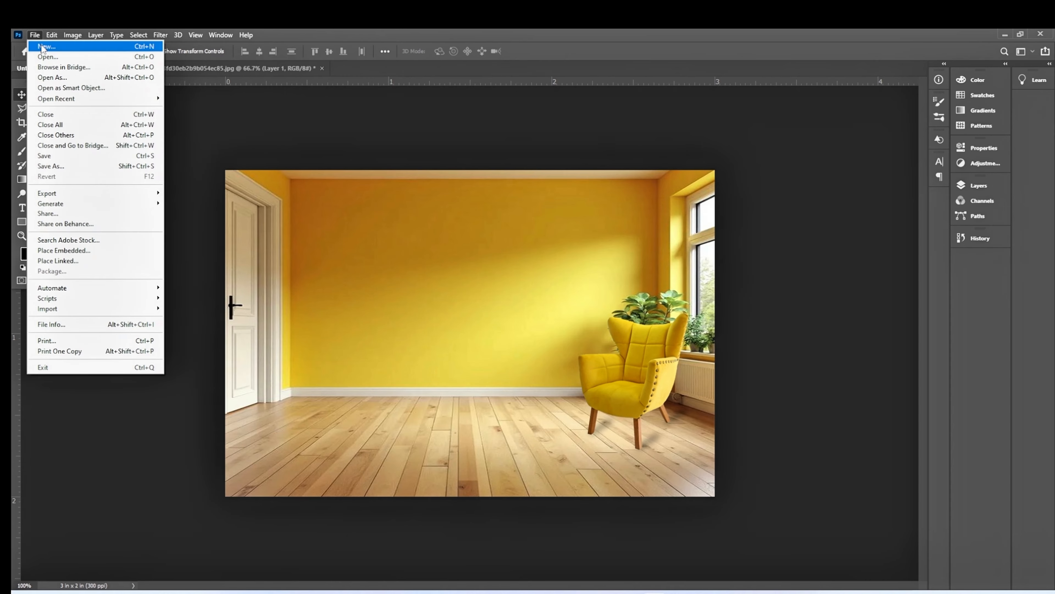
{"action": "left_click", "coordinate": [48, 57]}
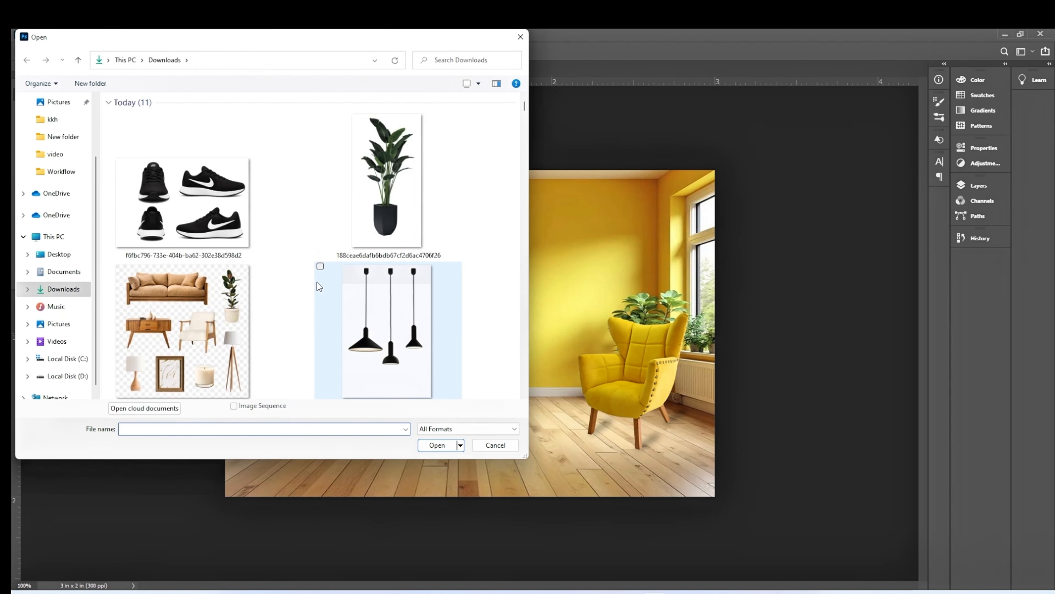
{"action": "scroll", "coordinate": [317, 283], "scroll_direction": "down", "scroll_amount": 5}
{"action": "left_click", "coordinate": [186, 207]}
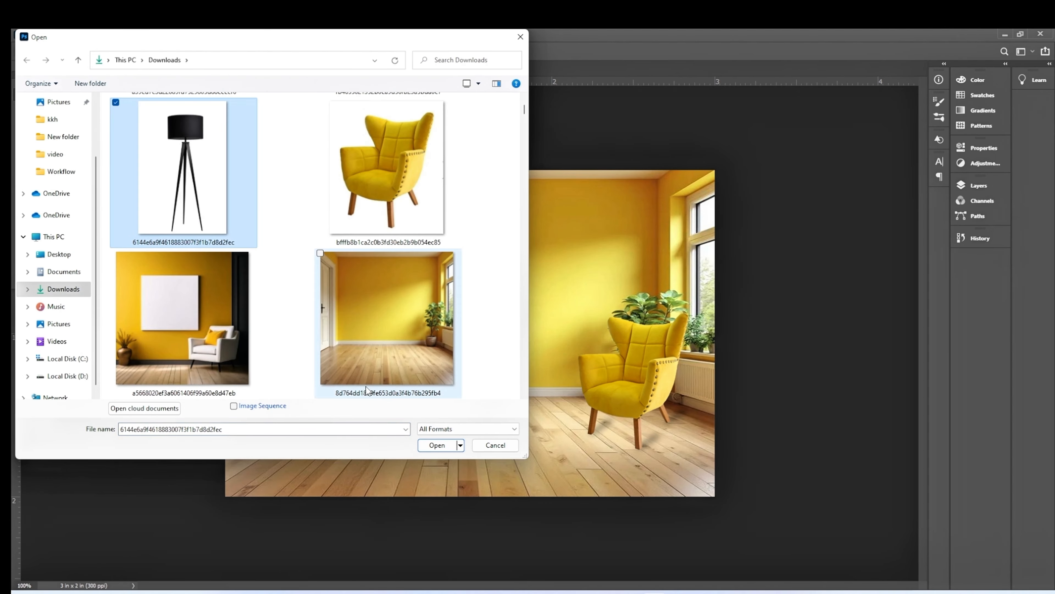
{"action": "left_click", "coordinate": [441, 449]}
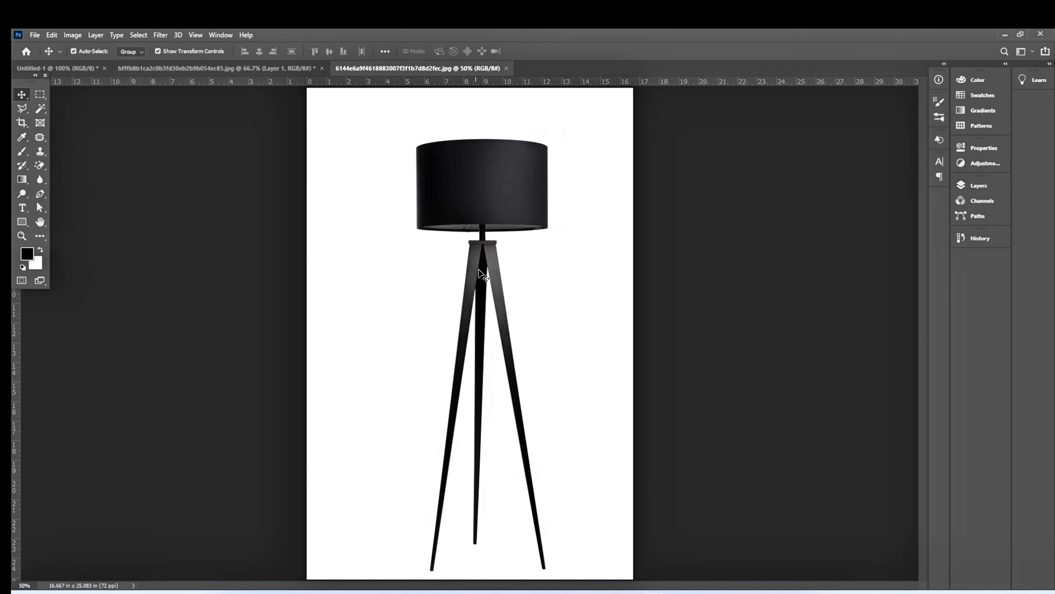
- Select the black lamp by picking the white background with the Magic Wand and inverting the selection, and modify the selection's edge
{"action": "left_click", "coordinate": [41, 110]}
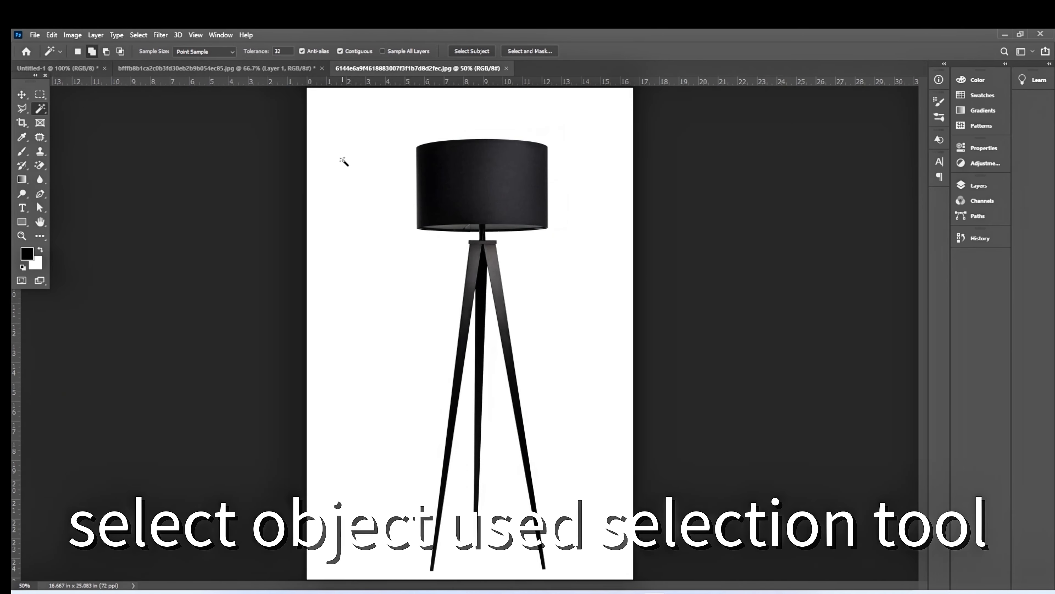
{"action": "left_click", "coordinate": [341, 159]}
{"action": "key", "text": "ctrl+shift+i"}
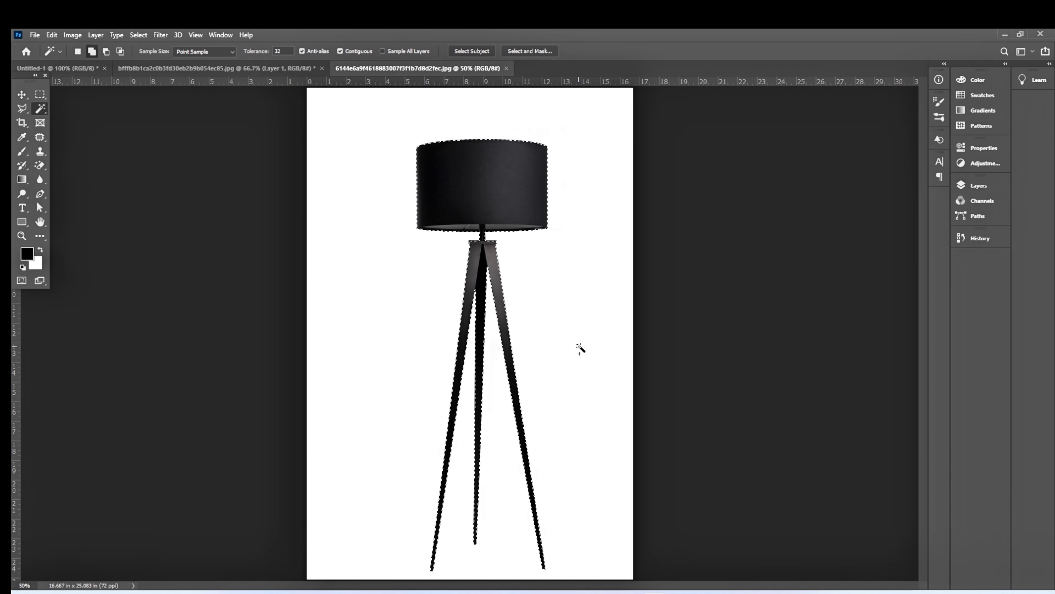
{"action": "left_click", "coordinate": [138, 35]}
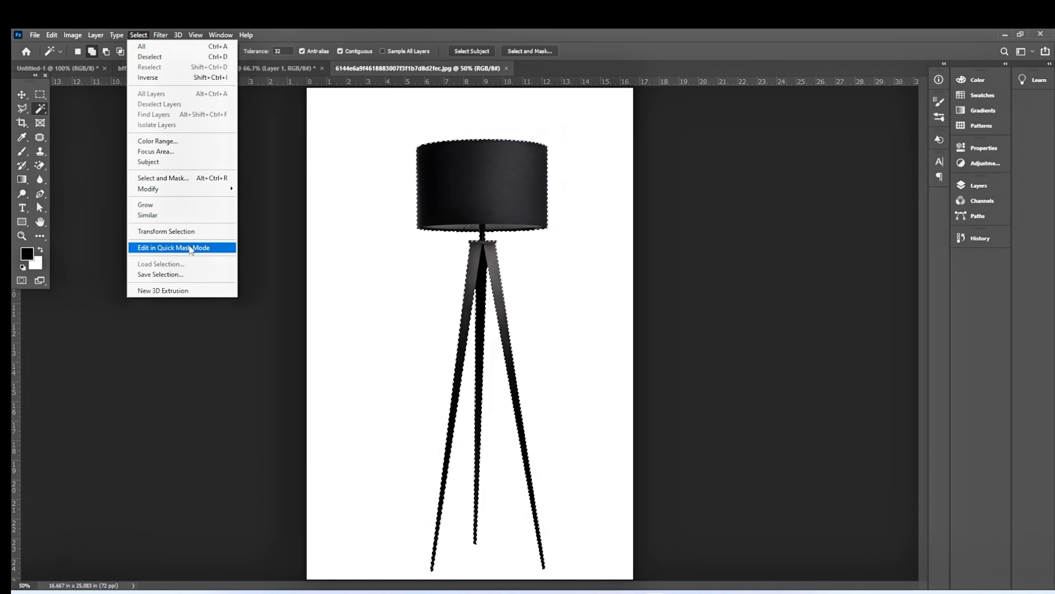
{"action": "mouse_move", "coordinate": [187, 192]}
{"action": "left_click", "coordinate": [272, 210]}
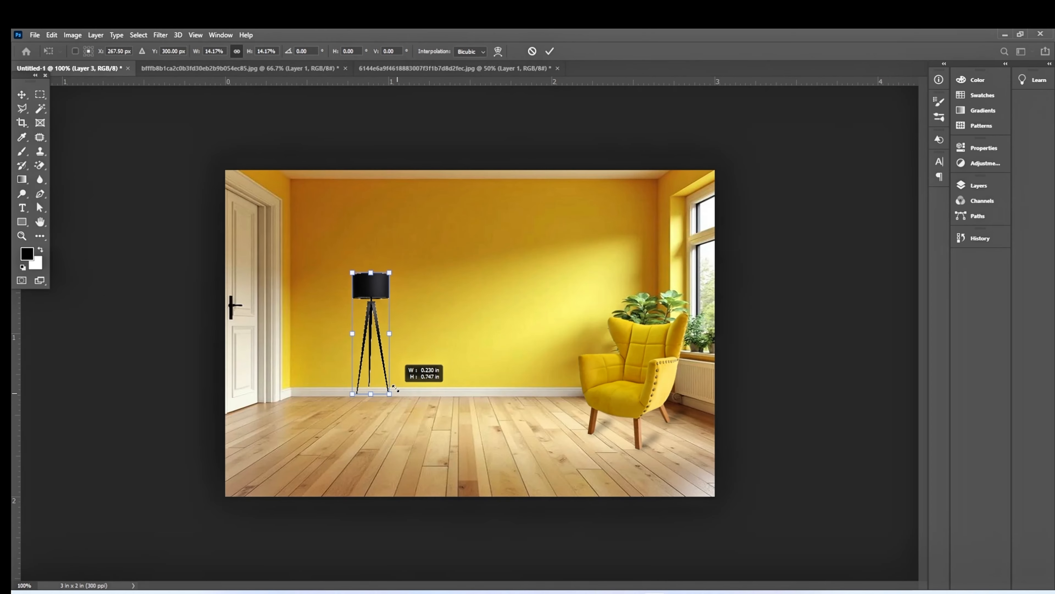
- Scale the floor lamp in the room image to about 10% and place it on the floor near the door
{"action": "mouse_move", "coordinate": [397, 390]}
{"action": "left_mouse_down"}
{"action": "mouse_move", "coordinate": [392, 374]}
{"action": "mouse_move", "coordinate": [398, 389]}
{"action": "left_mouse_up"}
{"action": "left_click_drag", "start_coordinate": [372, 295], "coordinate": [374, 321]}
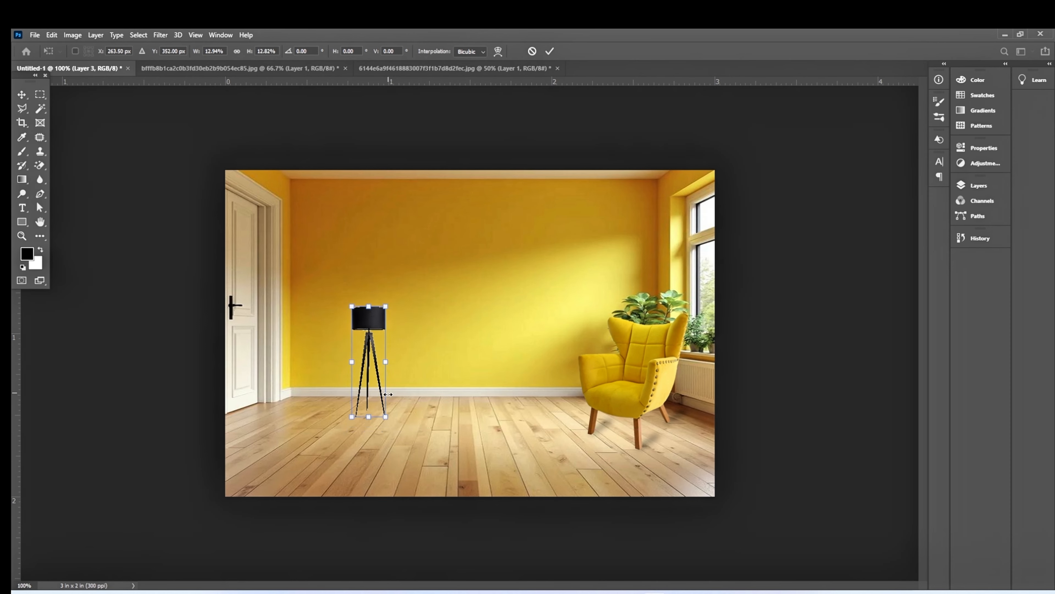
{"action": "left_click_drag", "start_coordinate": [385, 417], "coordinate": [376, 387]}
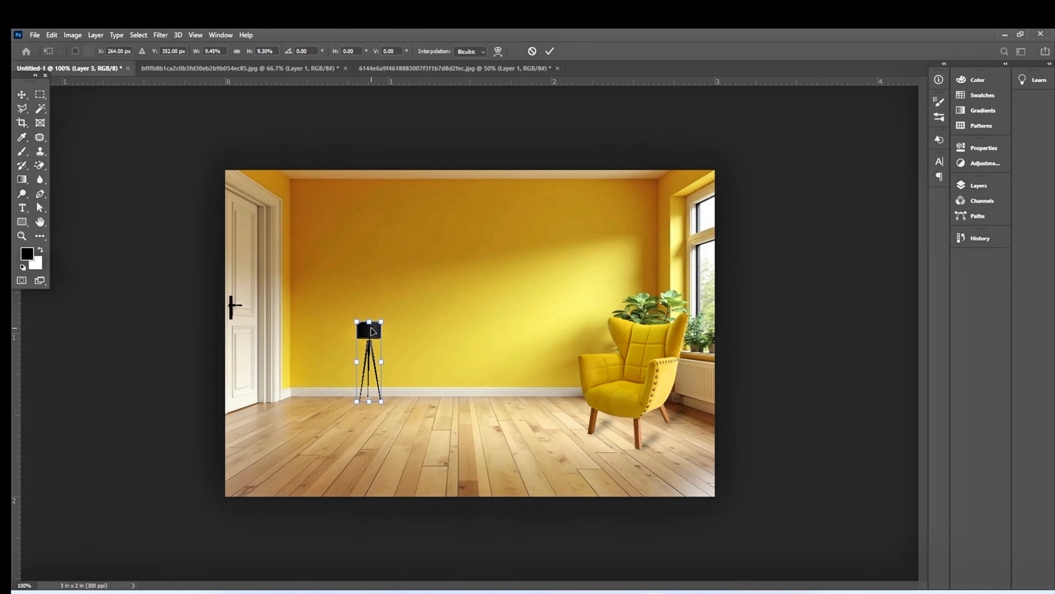
{"action": "left_click_drag", "start_coordinate": [368, 318], "coordinate": [370, 343]}
{"action": "left_click_drag", "start_coordinate": [380, 413], "coordinate": [381, 416]}
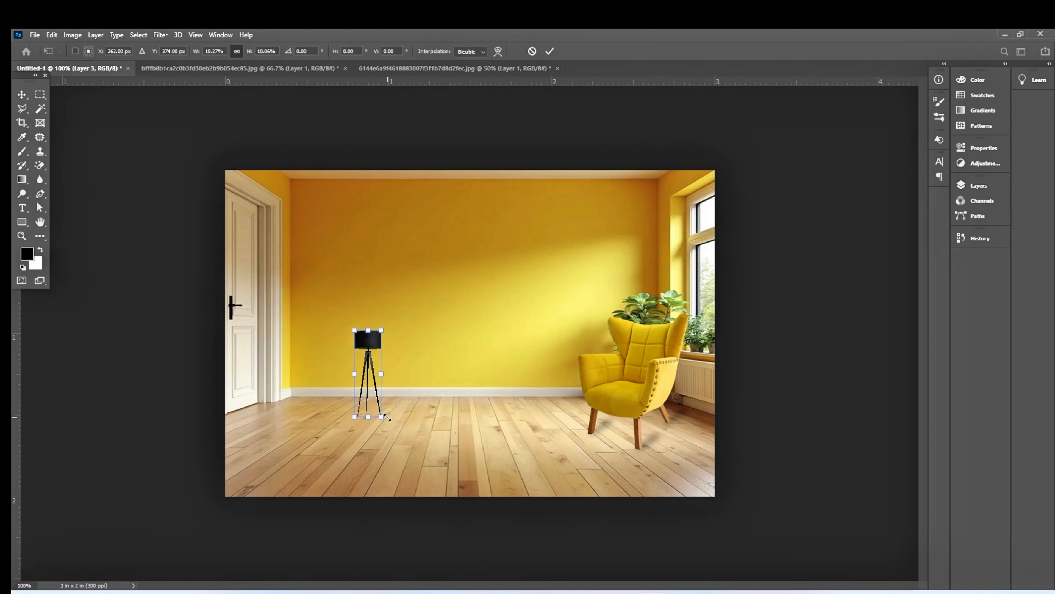
{"action": "left_click", "coordinate": [549, 51]}
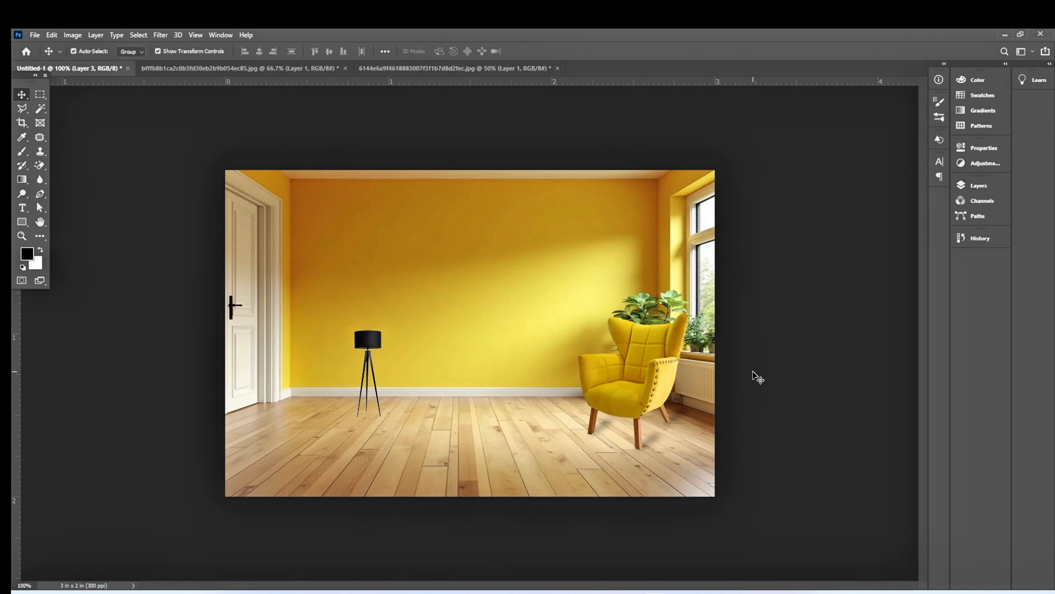
{"action": "left_click", "coordinate": [748, 384]}
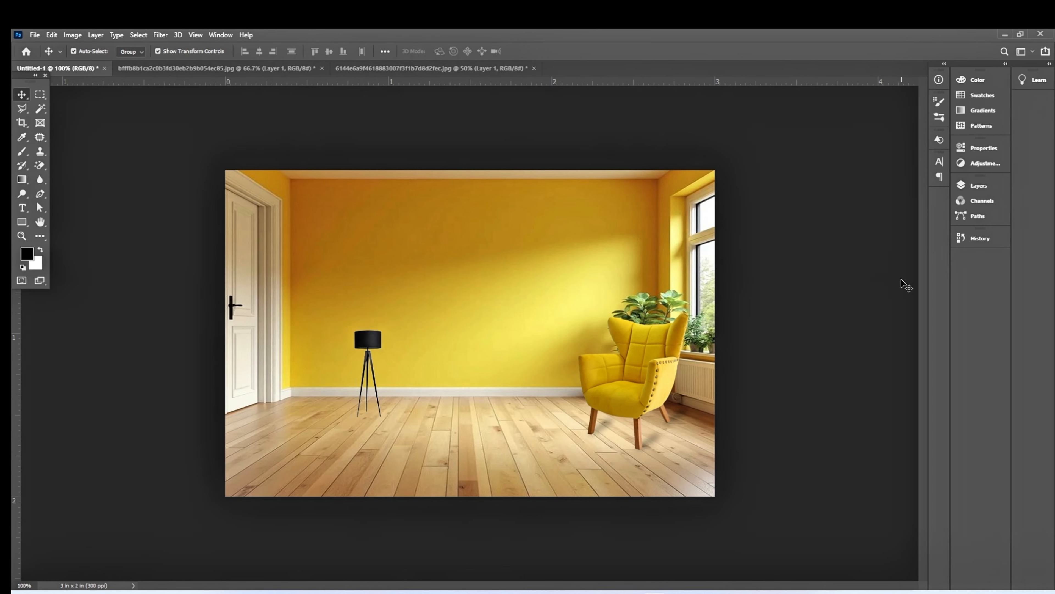
- Move the floor lamp layer (Layer 3) below the chair layer (Layer 1) and deselect it
{"action": "left_click", "coordinate": [978, 186]}
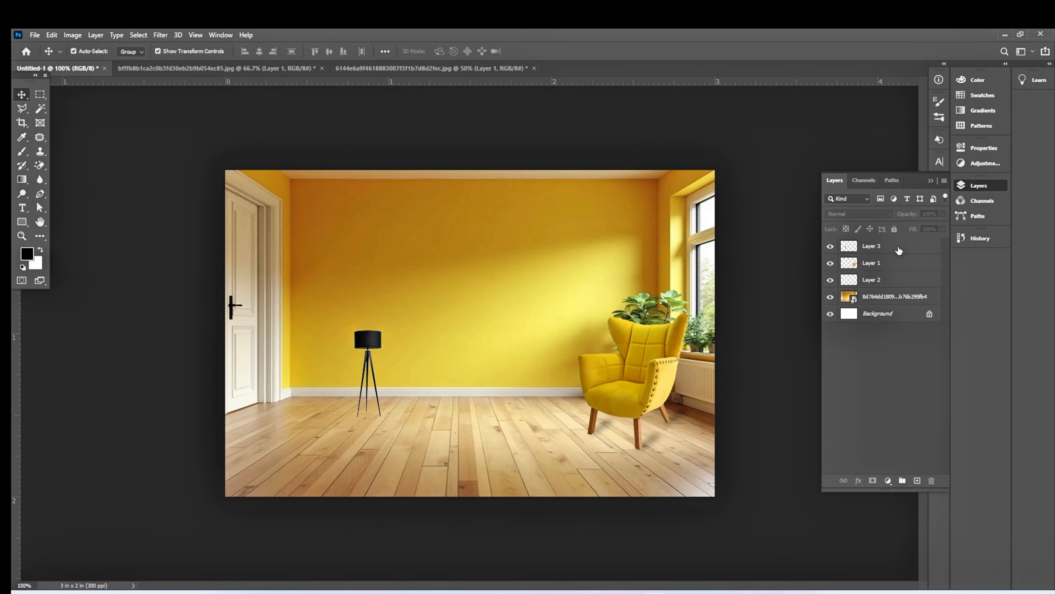
{"action": "left_click_drag", "start_coordinate": [899, 251], "coordinate": [898, 272]}
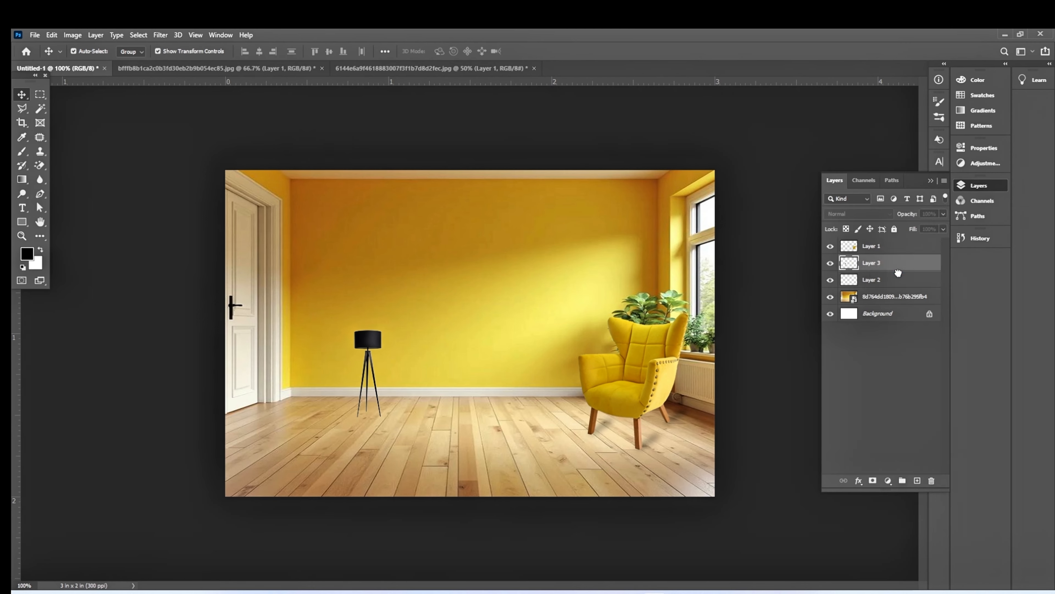
{"action": "left_click", "coordinate": [931, 183]}
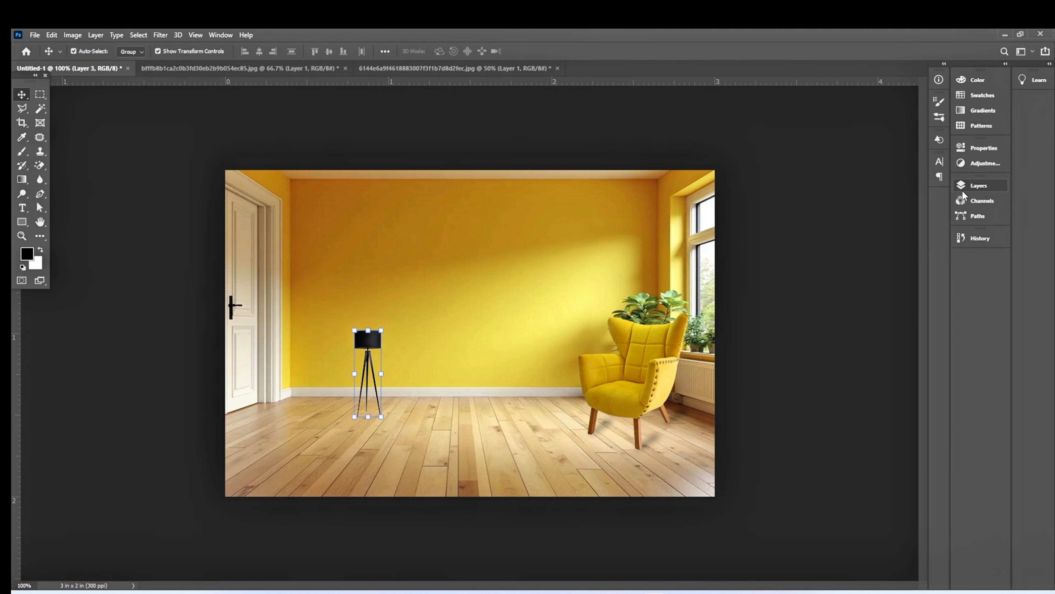
{"action": "left_click", "coordinate": [401, 431]}
{"action": "left_click", "coordinate": [748, 478]}
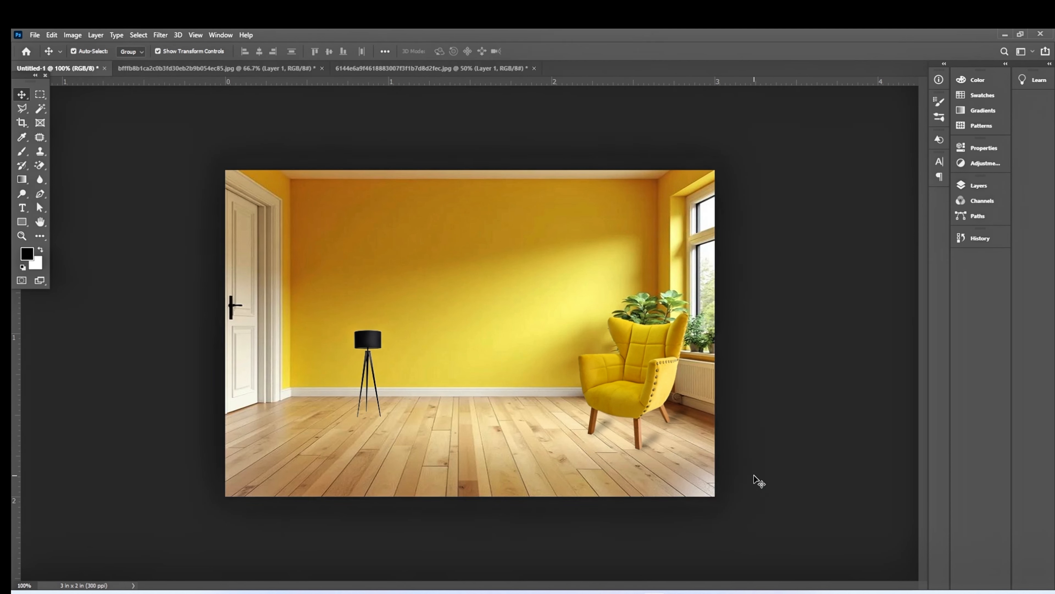
- Draw a rectangle of about 360 by 221 px on the yellow wall, directly above the room image layer
{"action": "left_click", "coordinate": [978, 185]}
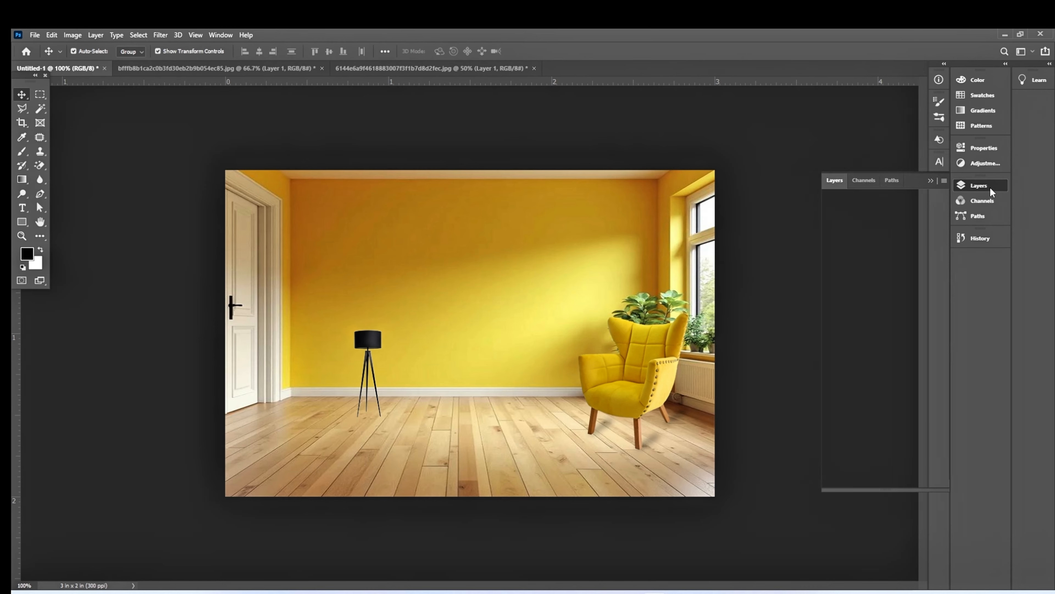
{"action": "left_click", "coordinate": [885, 303]}
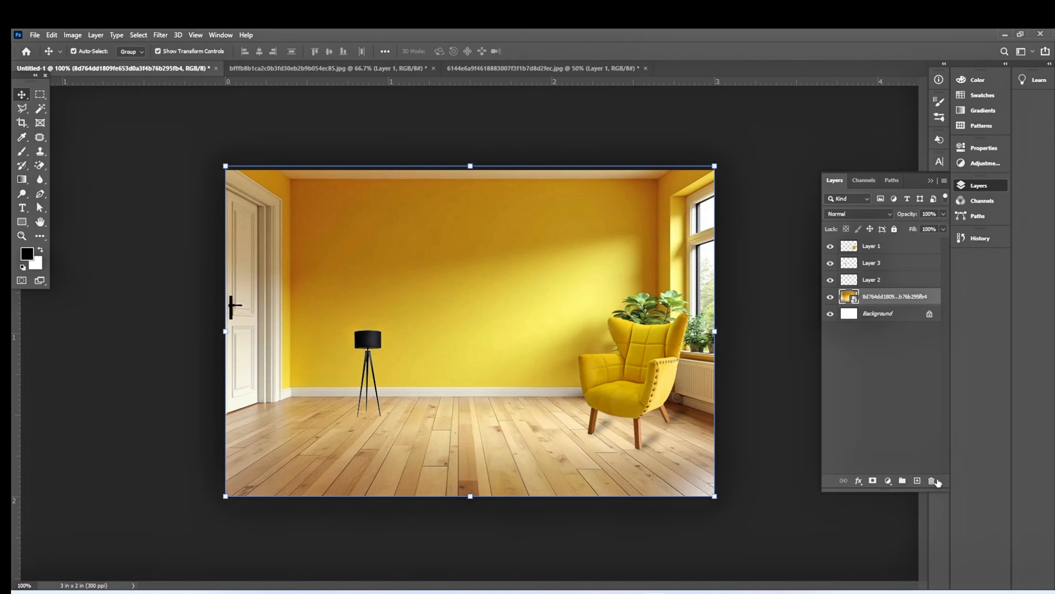
{"action": "left_click", "coordinate": [22, 222]}
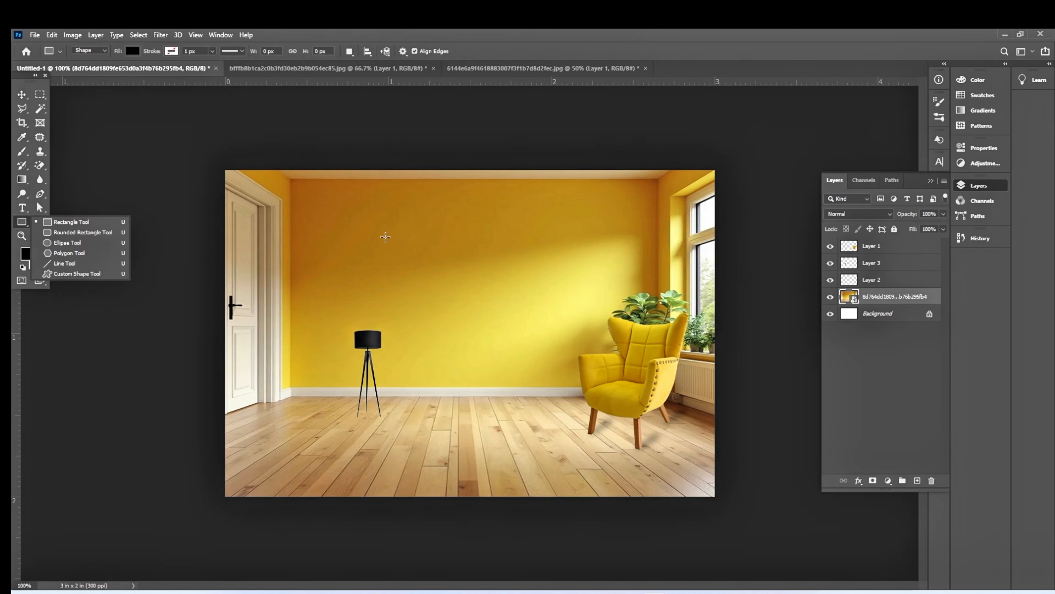
{"action": "left_click_drag", "start_coordinate": [383, 221], "coordinate": [579, 340]}
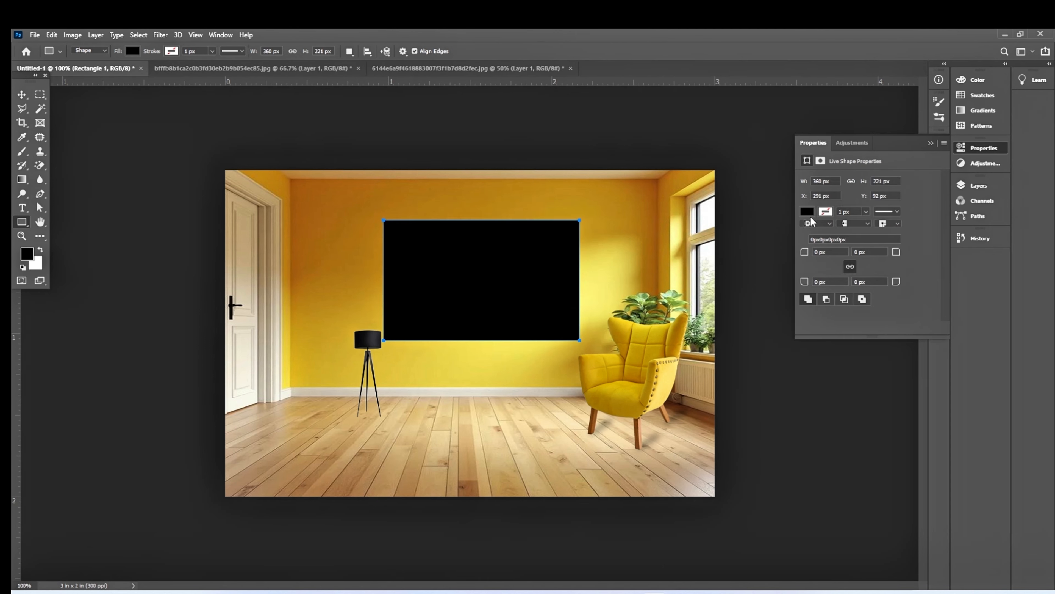
- Fill the wall rectangle with white and give it a 6 px black stroke
{"action": "left_click", "coordinate": [807, 212]}
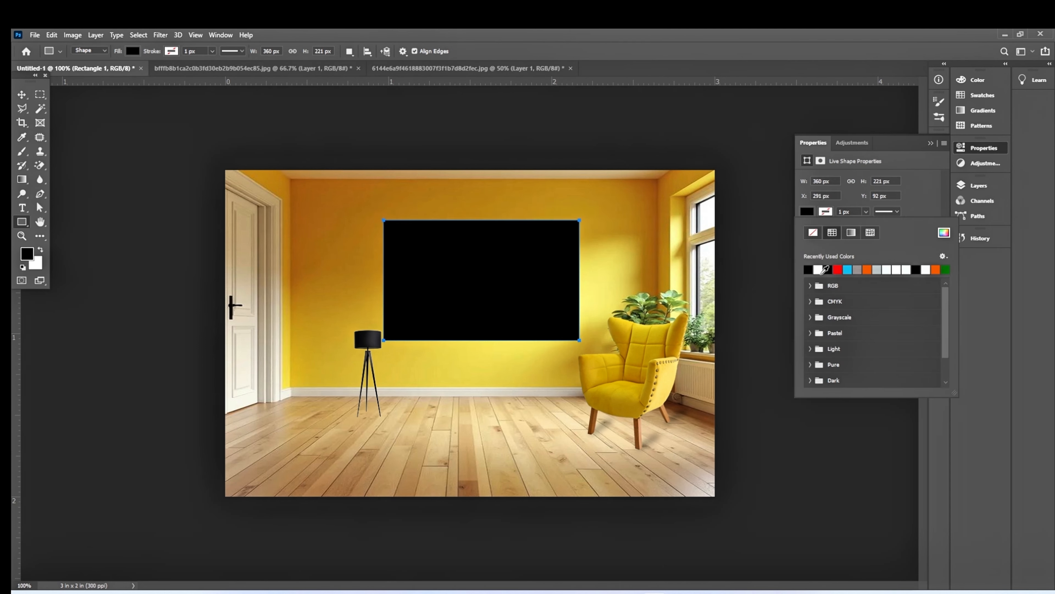
{"action": "left_click", "coordinate": [821, 270]}
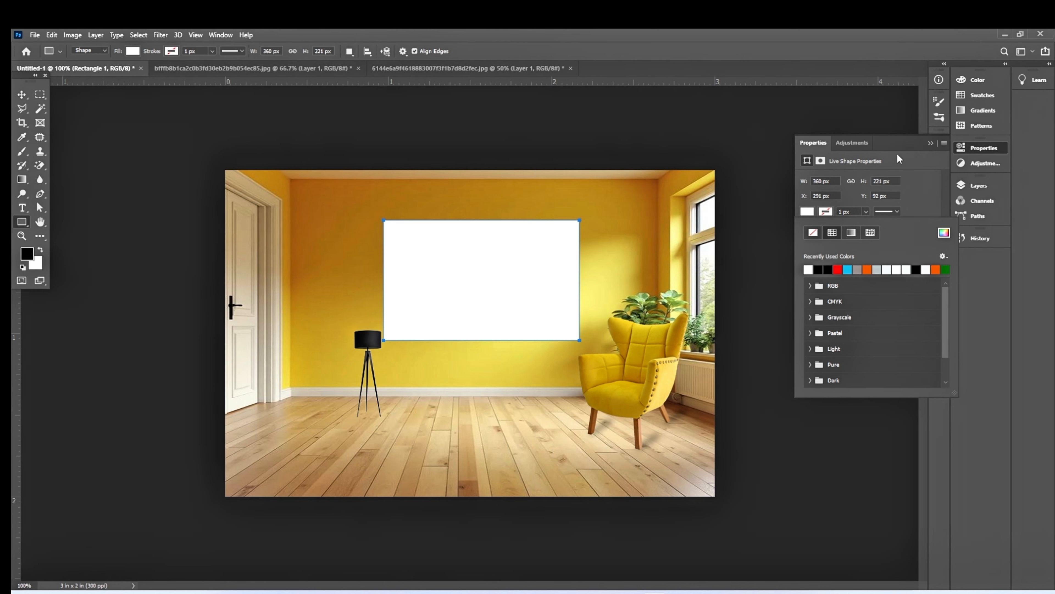
{"action": "left_click", "coordinate": [828, 212]}
{"action": "left_click", "coordinate": [831, 269]}
{"action": "left_click", "coordinate": [866, 212]}
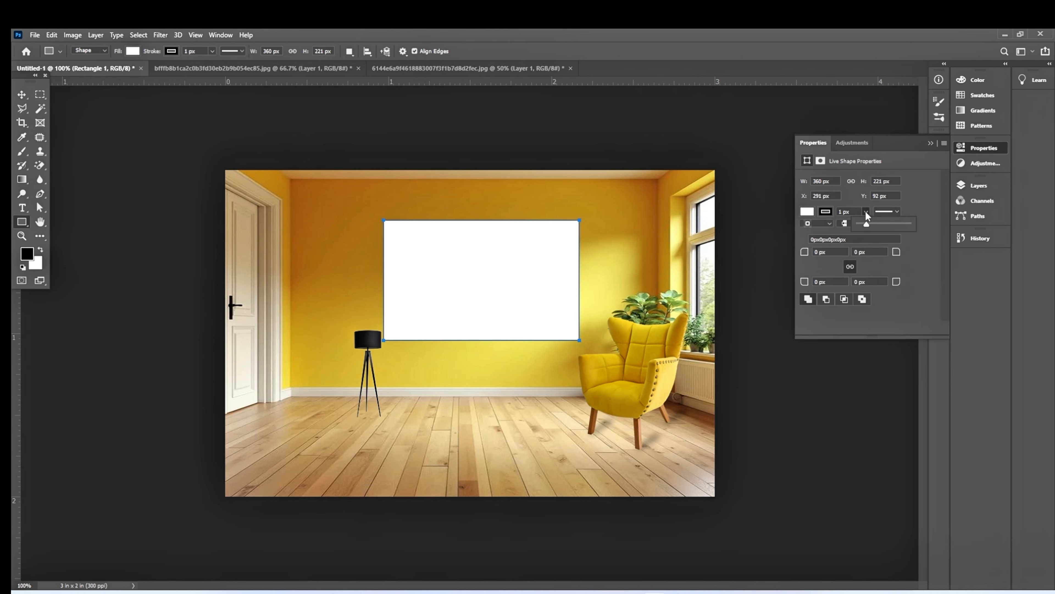
{"action": "left_click_drag", "start_coordinate": [868, 227], "coordinate": [875, 227]}
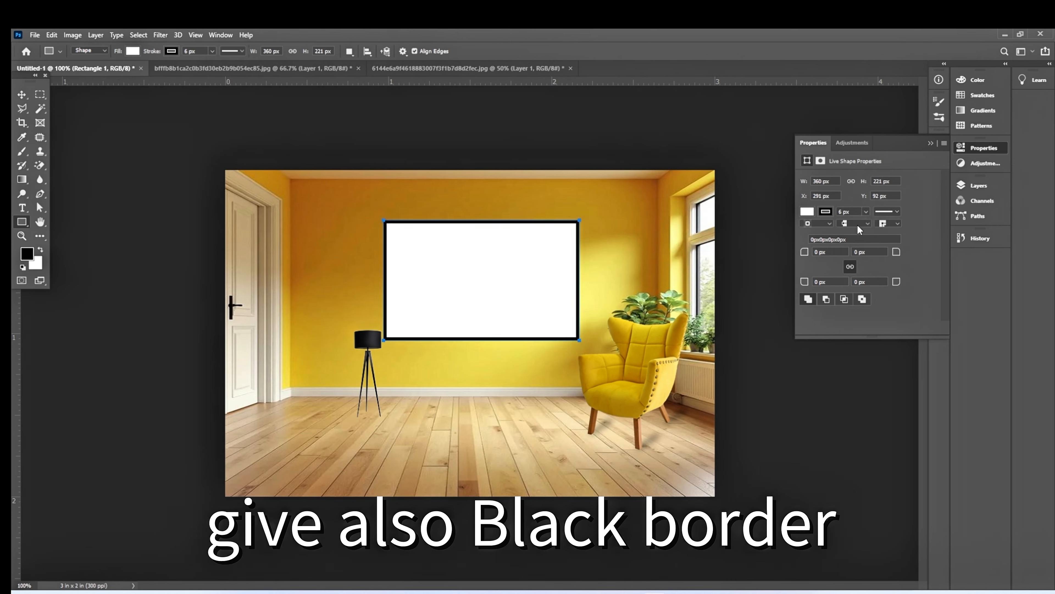
- Change the alignment of the rectangle's black stroke so the border extends beyond the shape's edge
{"action": "left_click", "coordinate": [830, 225]}
{"action": "left_click", "coordinate": [817, 242]}
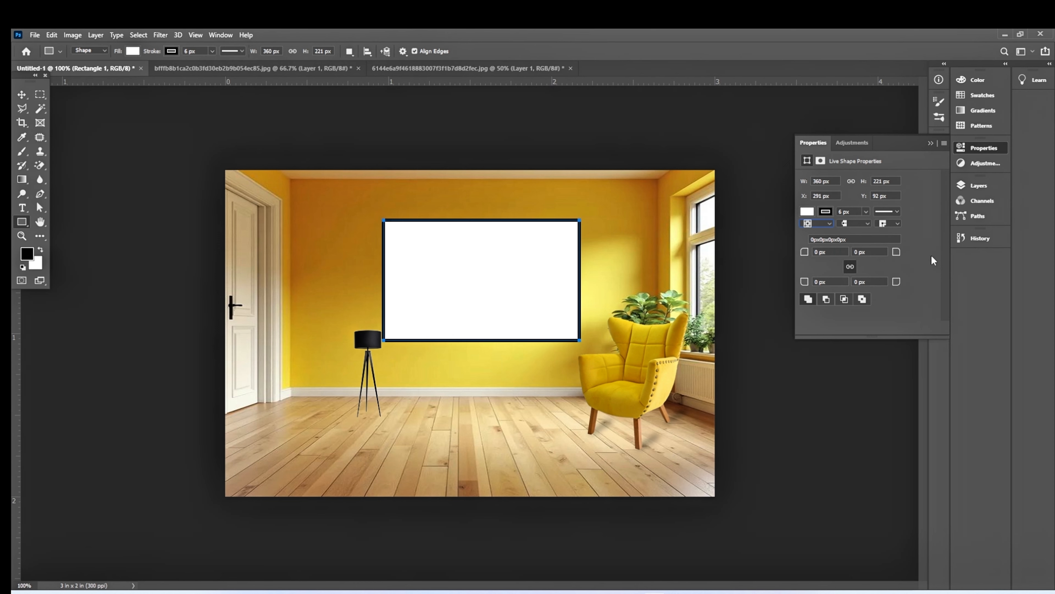
{"action": "left_click", "coordinate": [931, 144]}
- Add a drop shadow to the rectangle with 29% opacity, 19° angle, 11 px distance, 19% spread and 5 px size
{"action": "left_click", "coordinate": [978, 185]}
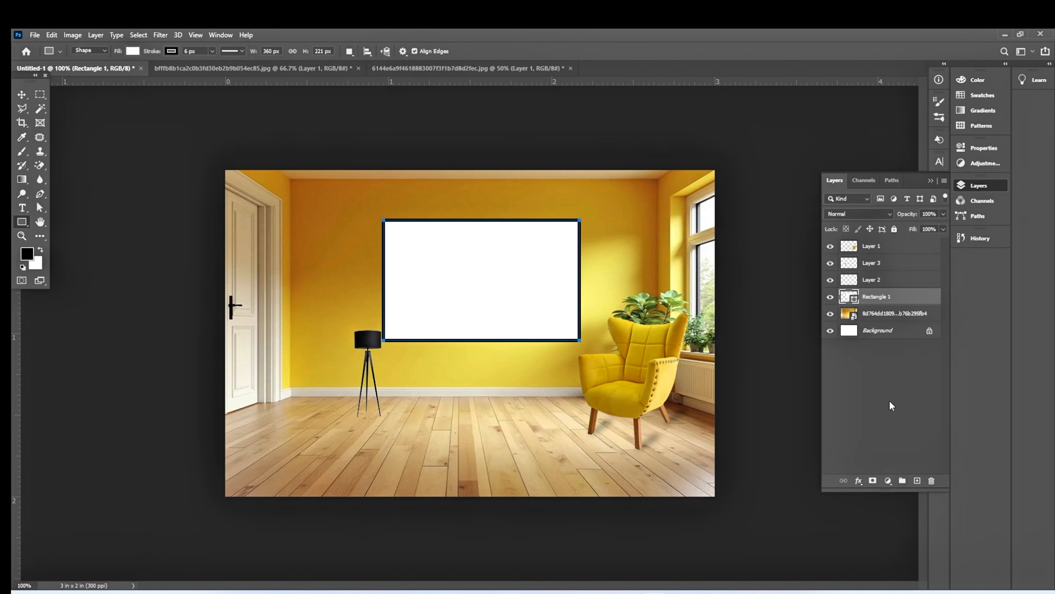
{"action": "left_click", "coordinate": [860, 480]}
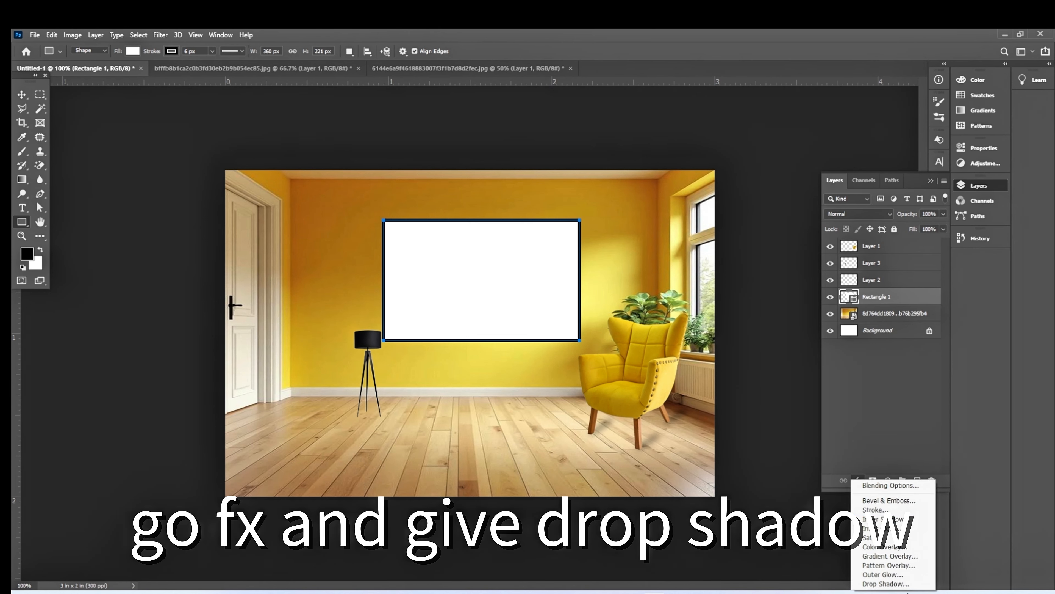
{"action": "left_click", "coordinate": [885, 583]}
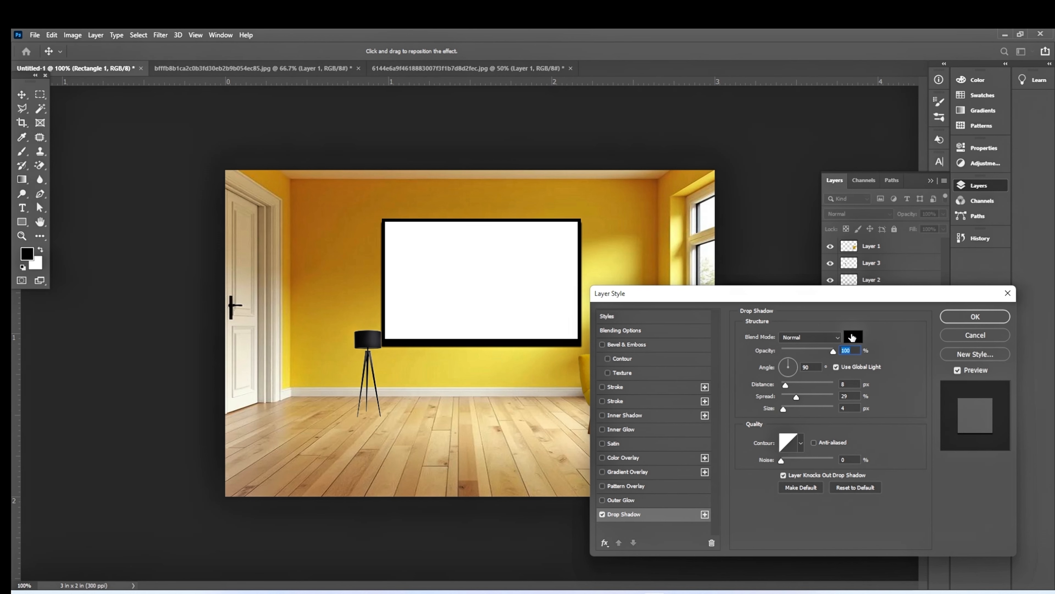
{"action": "left_click_drag", "start_coordinate": [829, 350], "coordinate": [809, 351]}
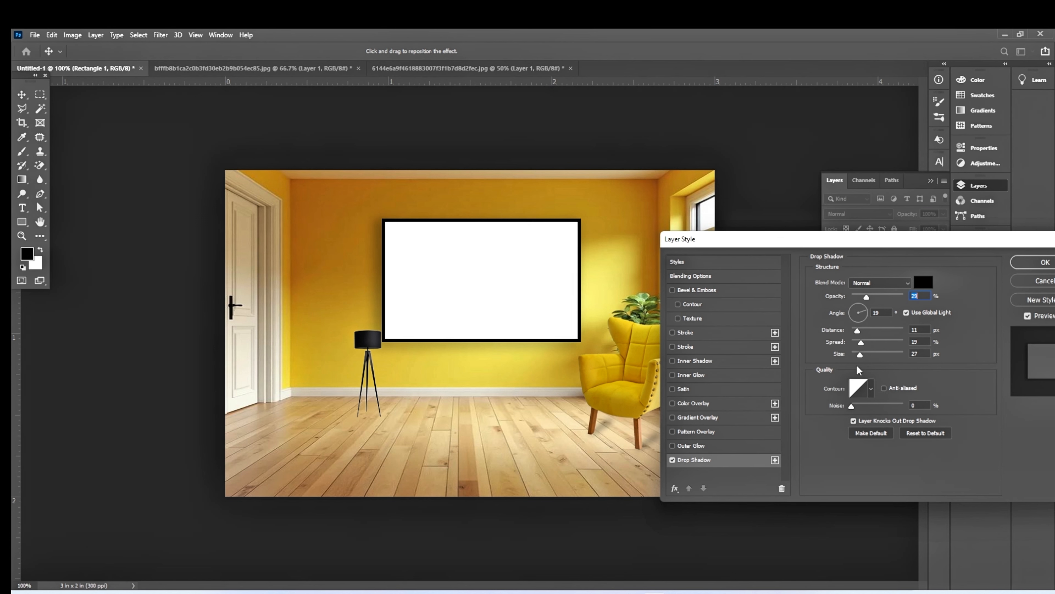
{"action": "left_click_drag", "start_coordinate": [859, 353], "coordinate": [854, 353]}
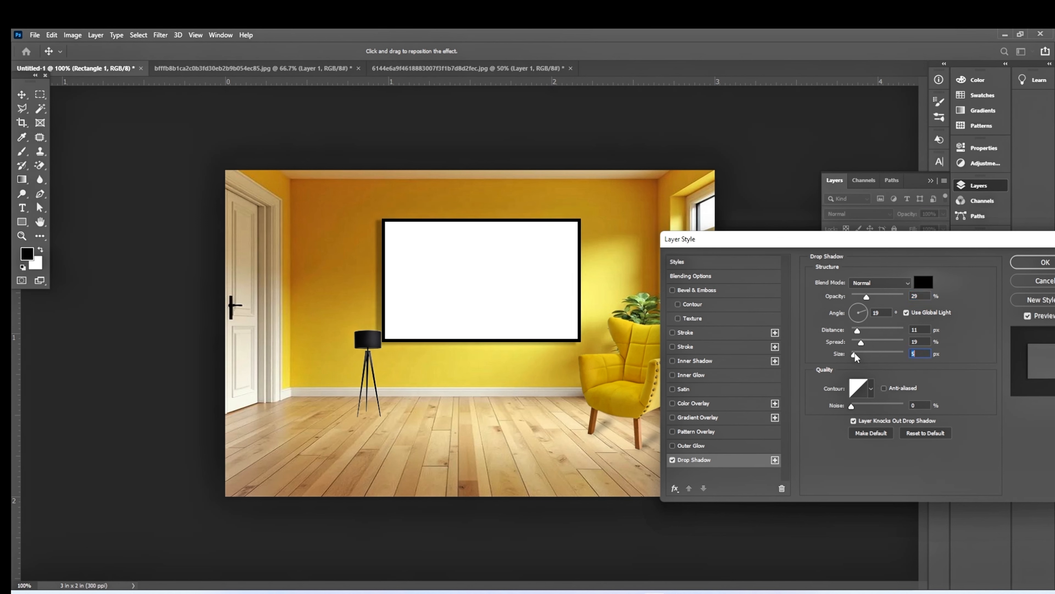
{"action": "left_click", "coordinate": [1047, 265]}
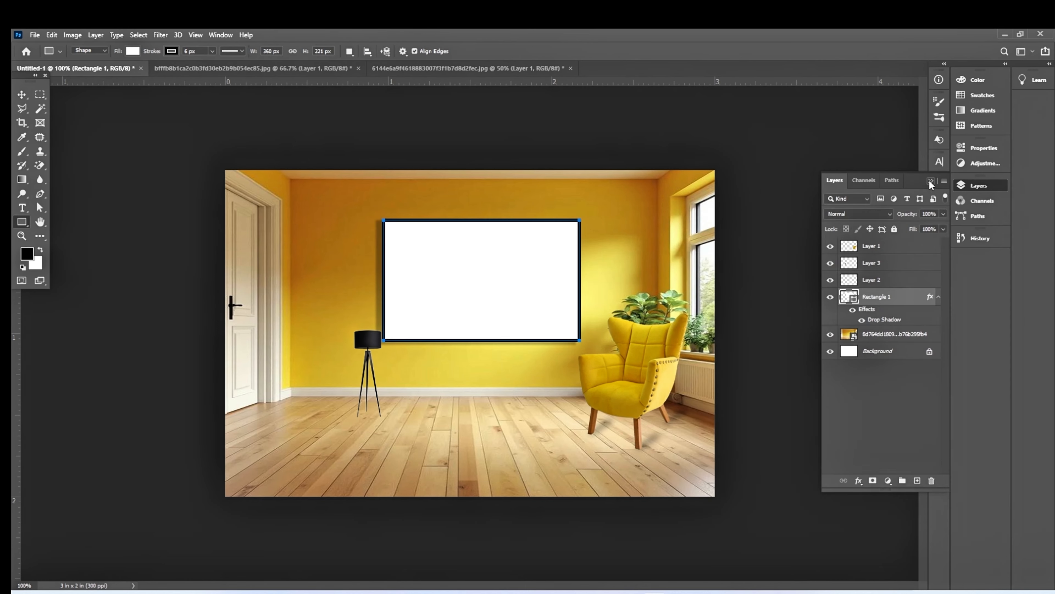
{"action": "left_click", "coordinate": [961, 186]}
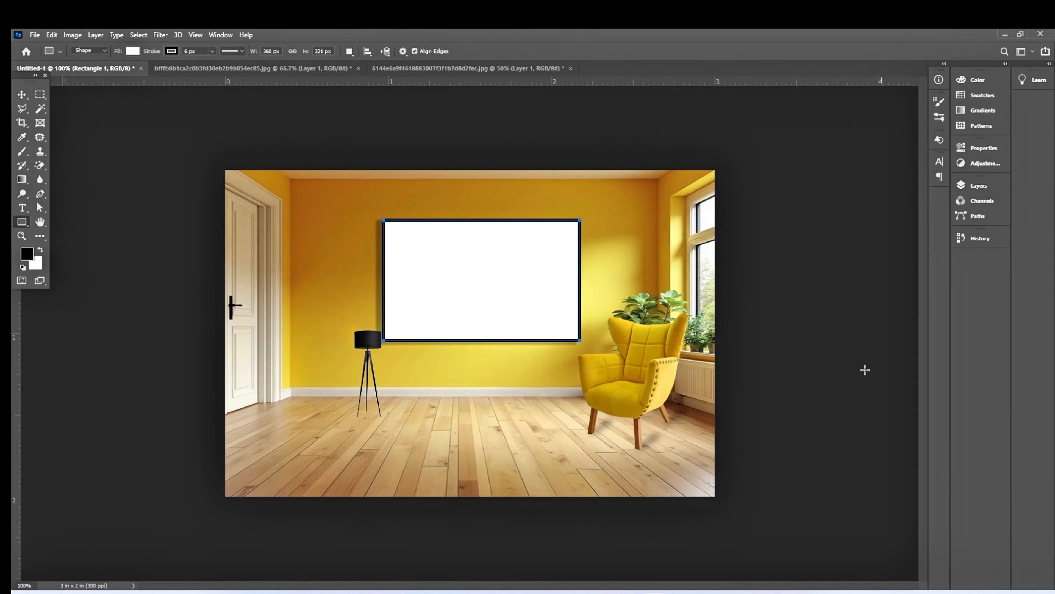
- Enlarge the floor lamp and move it beside the white wall frame, between the frame and the door
{"action": "left_click", "coordinate": [22, 95]}
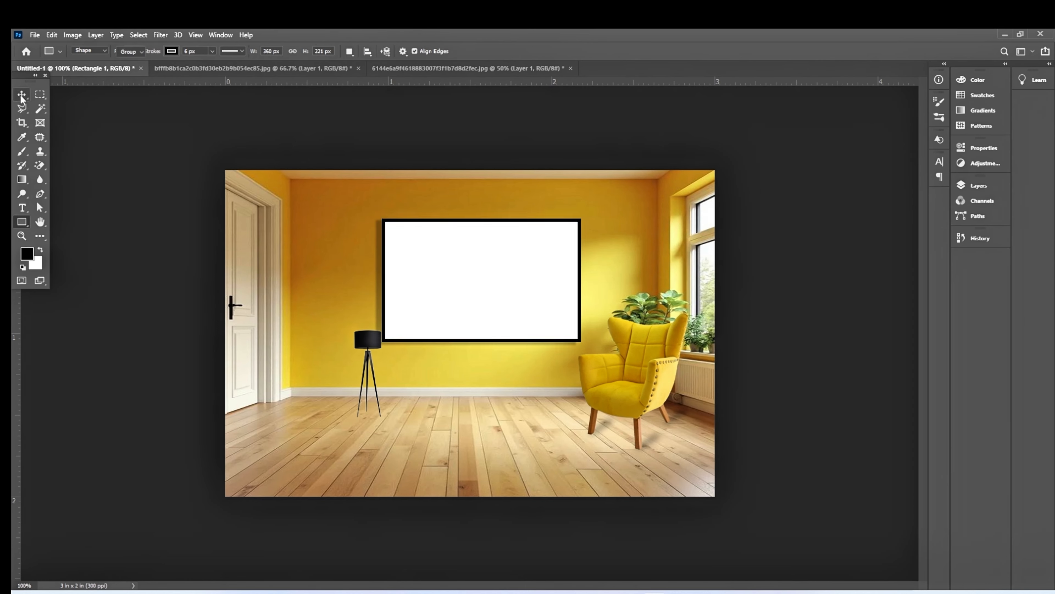
{"action": "left_click", "coordinate": [271, 118]}
{"action": "left_click_drag", "start_coordinate": [375, 345], "coordinate": [374, 306]}
{"action": "key", "text": "ctrl+t"}
{"action": "left_click", "coordinate": [550, 51]}
{"action": "left_click", "coordinate": [604, 110]}
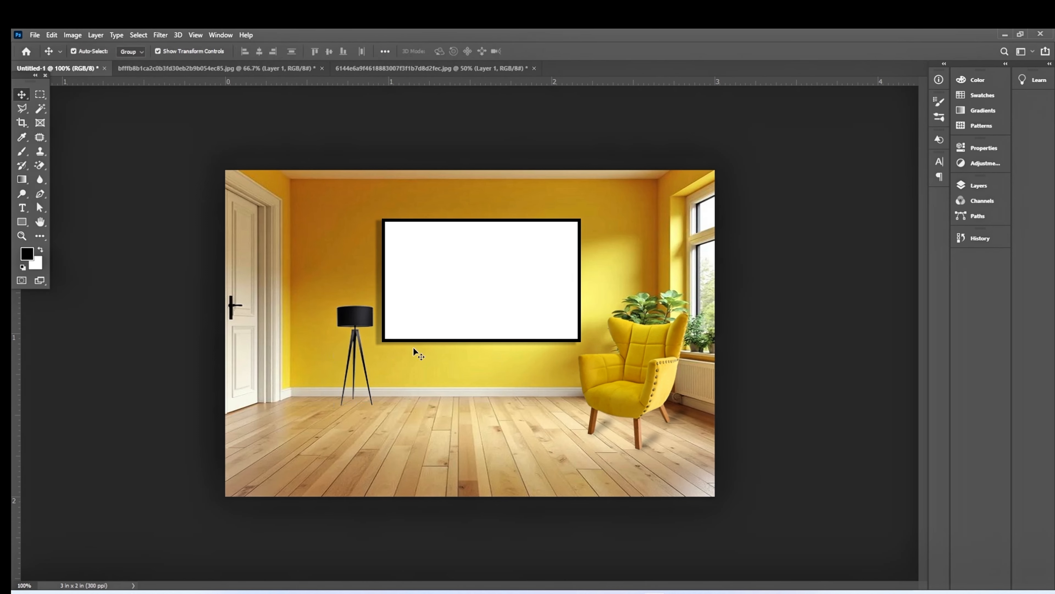
{"action": "left_click", "coordinate": [361, 321]}
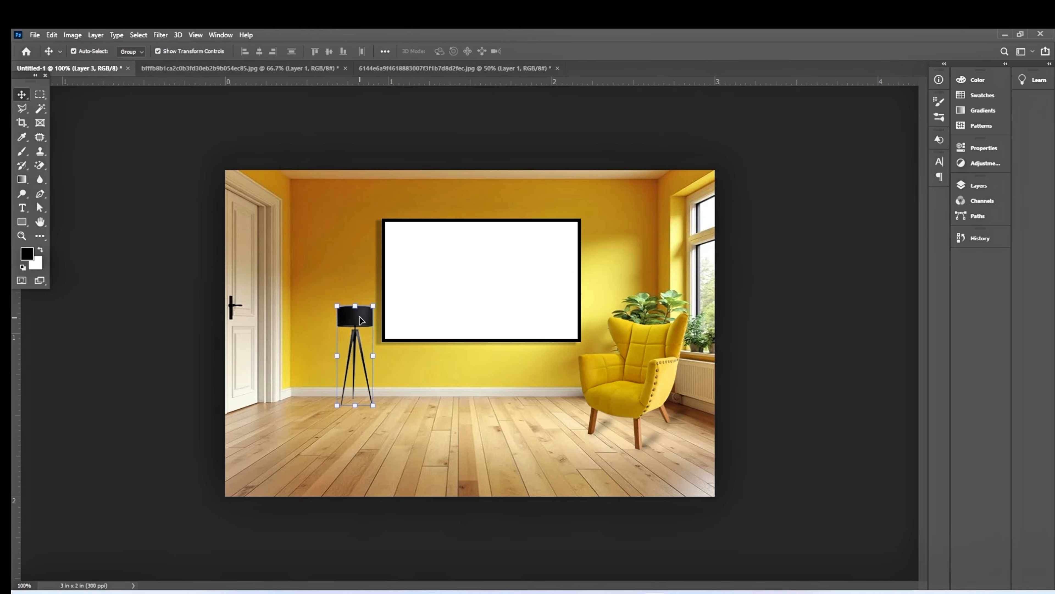
{"action": "left_click", "coordinate": [792, 287]}
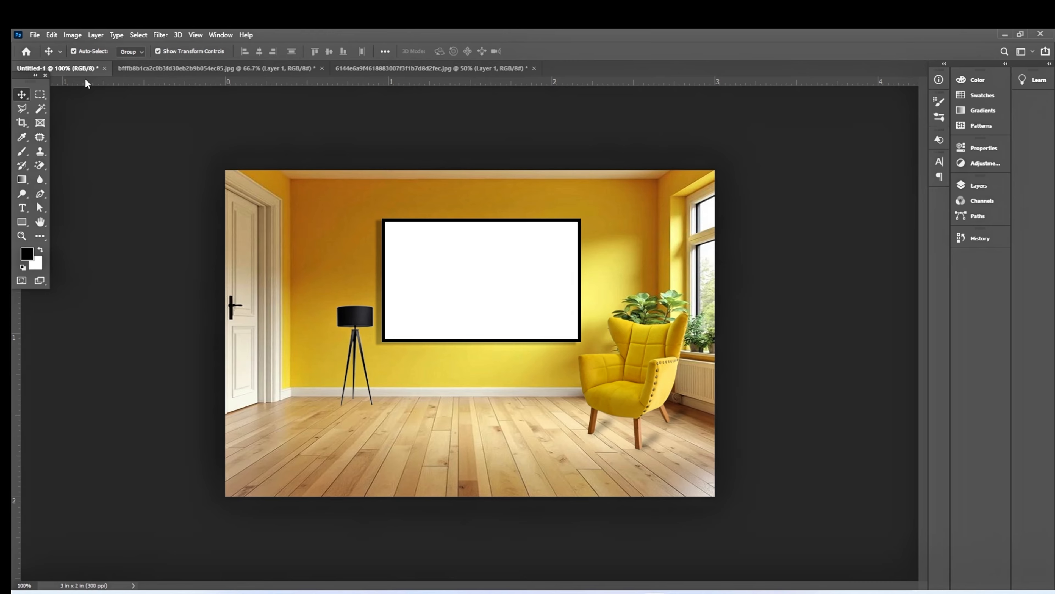
{"action": "left_click", "coordinate": [35, 36]}
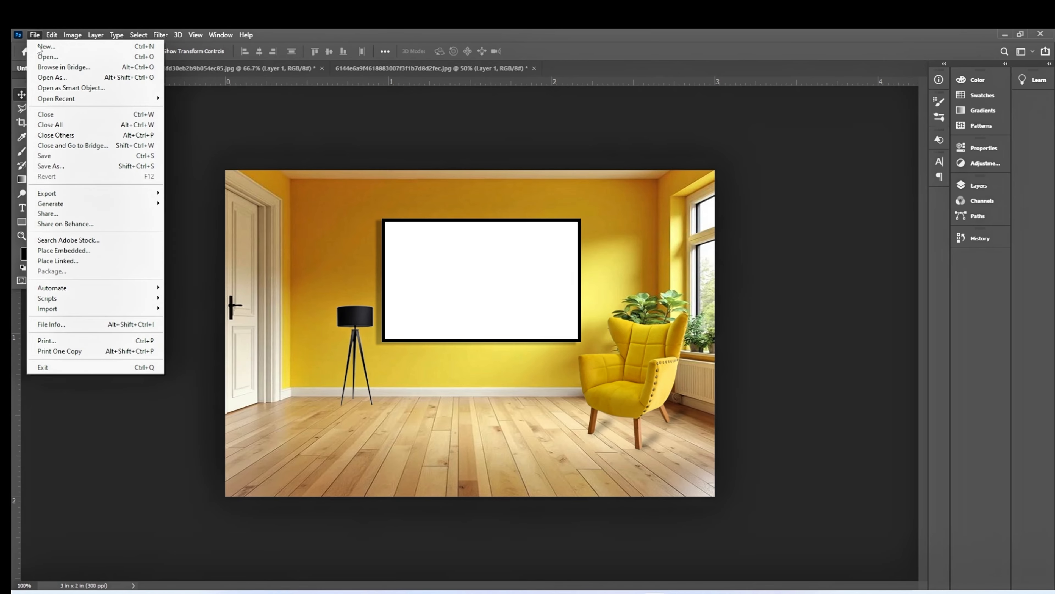
{"action": "left_click", "coordinate": [49, 58]}
{"action": "left_click", "coordinate": [384, 318]}
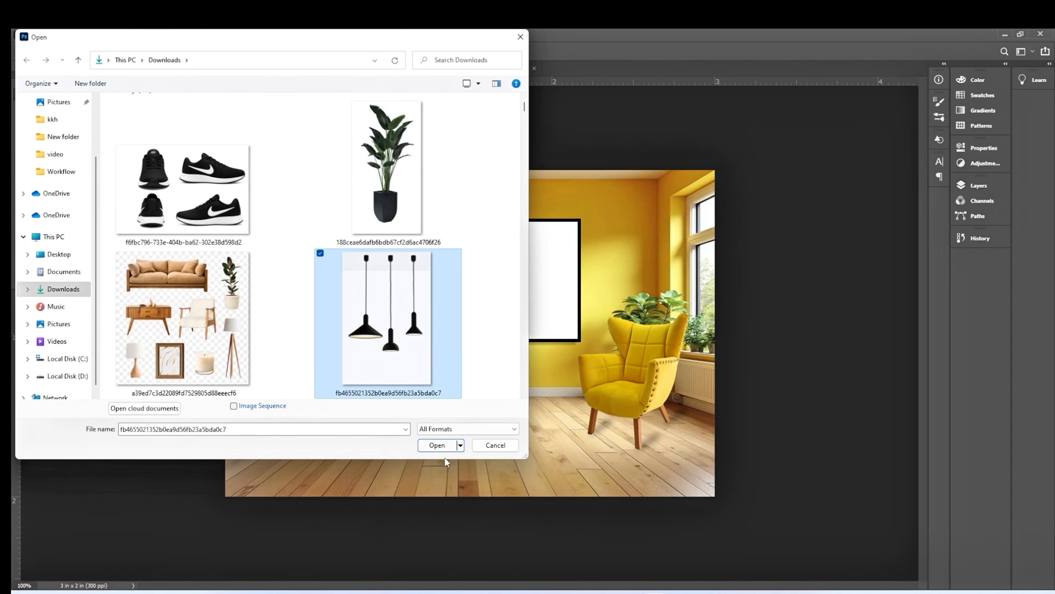
{"action": "left_click", "coordinate": [432, 440]}
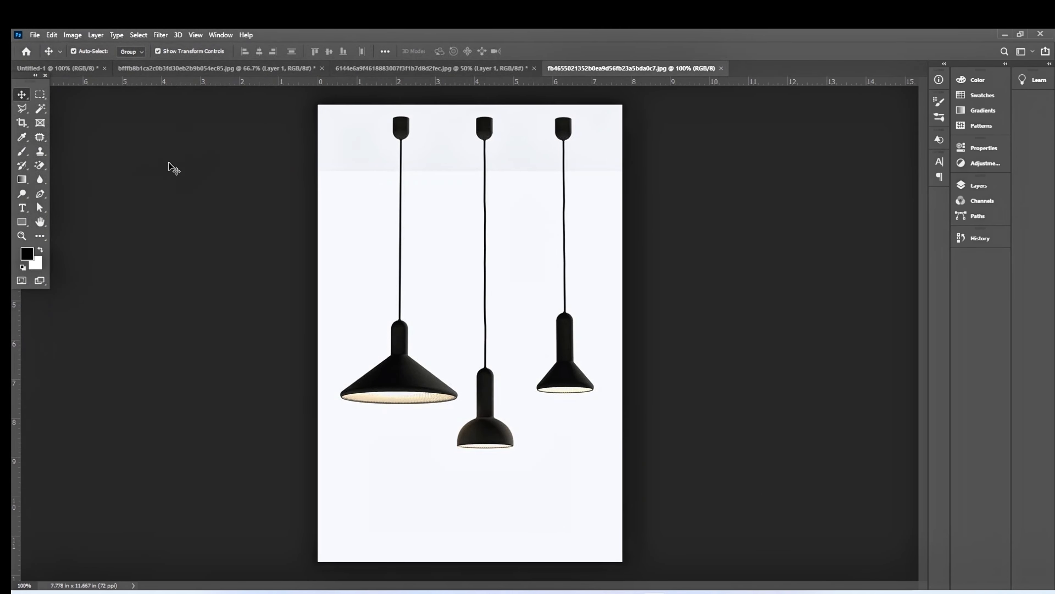
- Select the pale background with the Magic Wand, invert the selection, and copy the three pendant lamps to a new layer
{"action": "left_click", "coordinate": [40, 108]}
{"action": "left_click", "coordinate": [361, 222]}
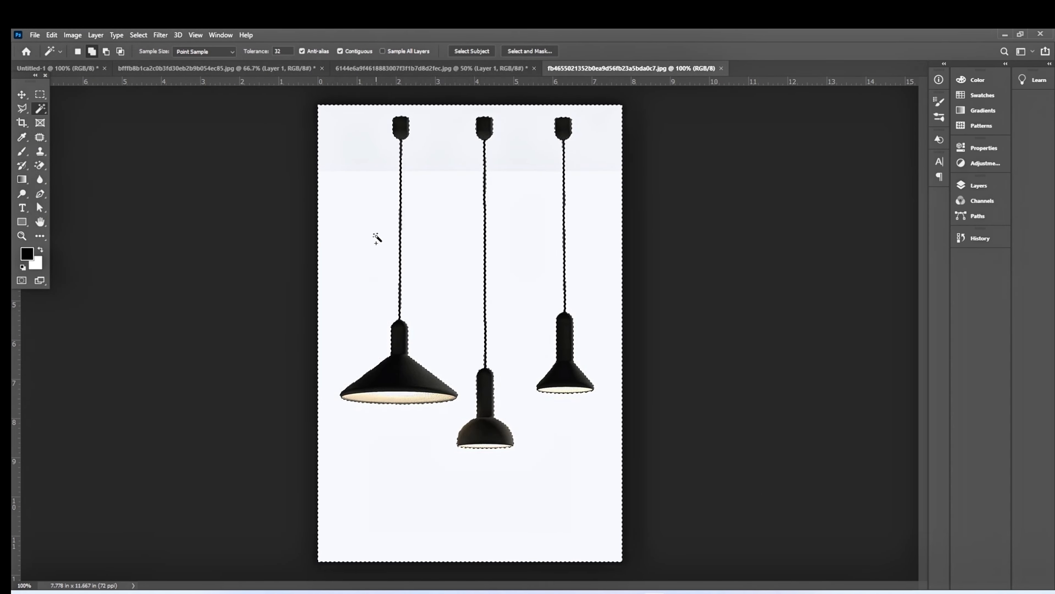
{"action": "key", "text": "ctrl+shift+i"}
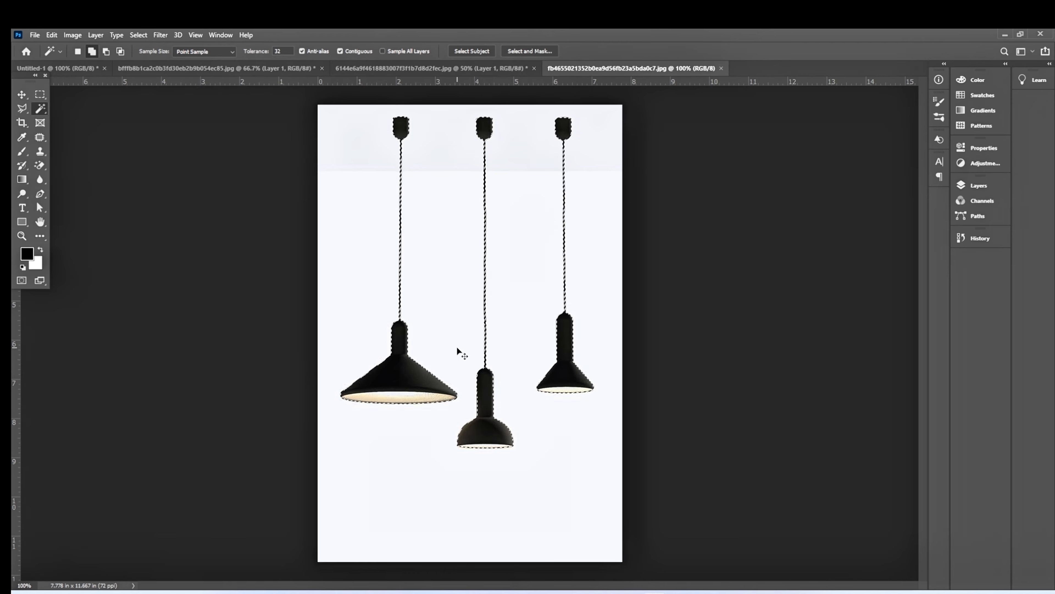
{"action": "key", "text": "ctrl+j"}
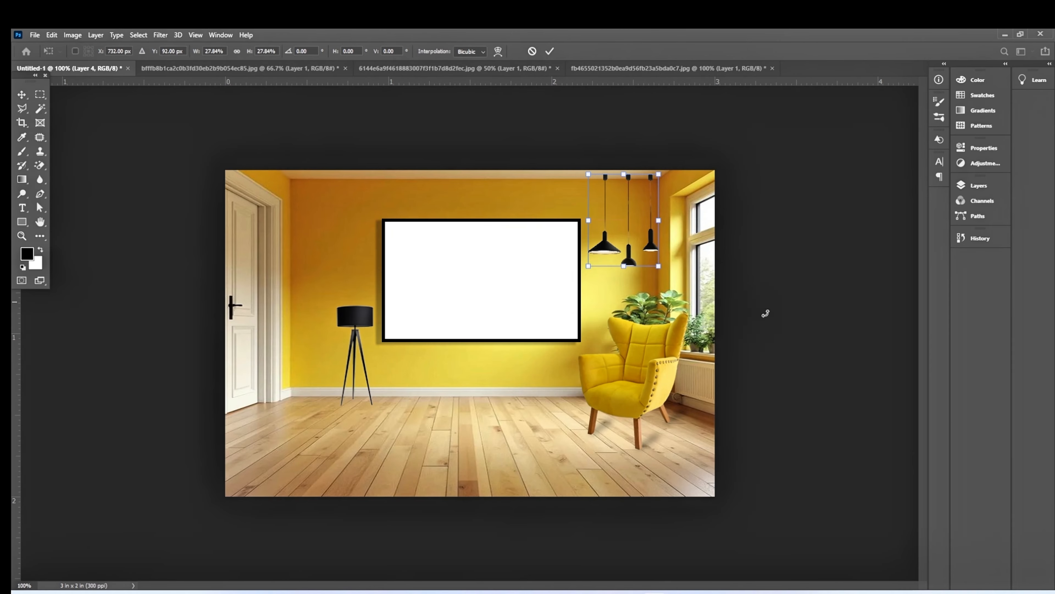
- Place the pendant lamps in the room image at 27.84% scale, hanging from the ceiling above the armchair, and check their placement
{"action": "key", "text": "Return"}
{"action": "left_click", "coordinate": [808, 365]}
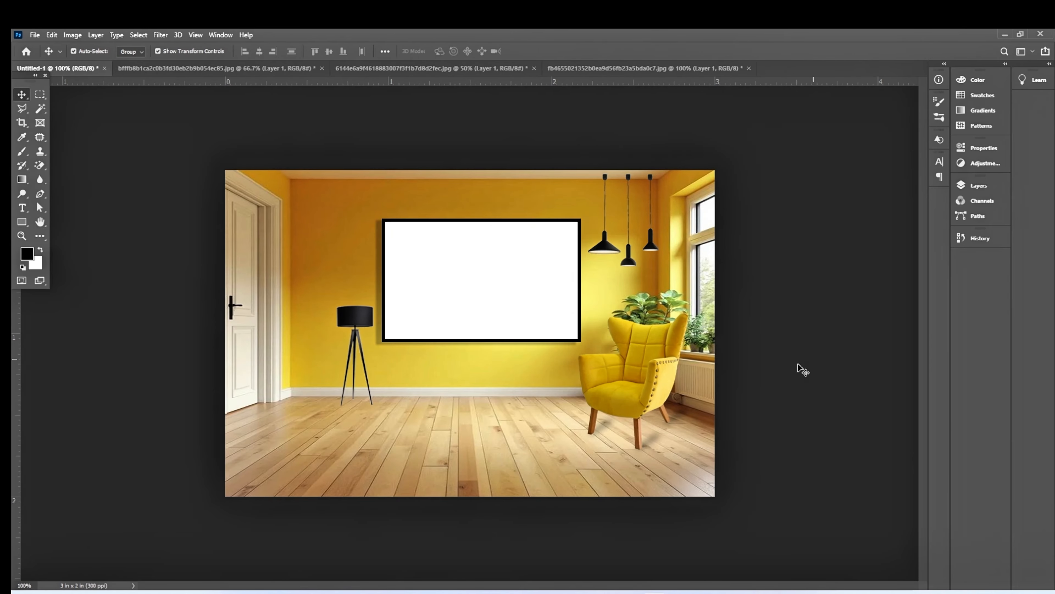
{"action": "key", "text": "ctrl+plus"}
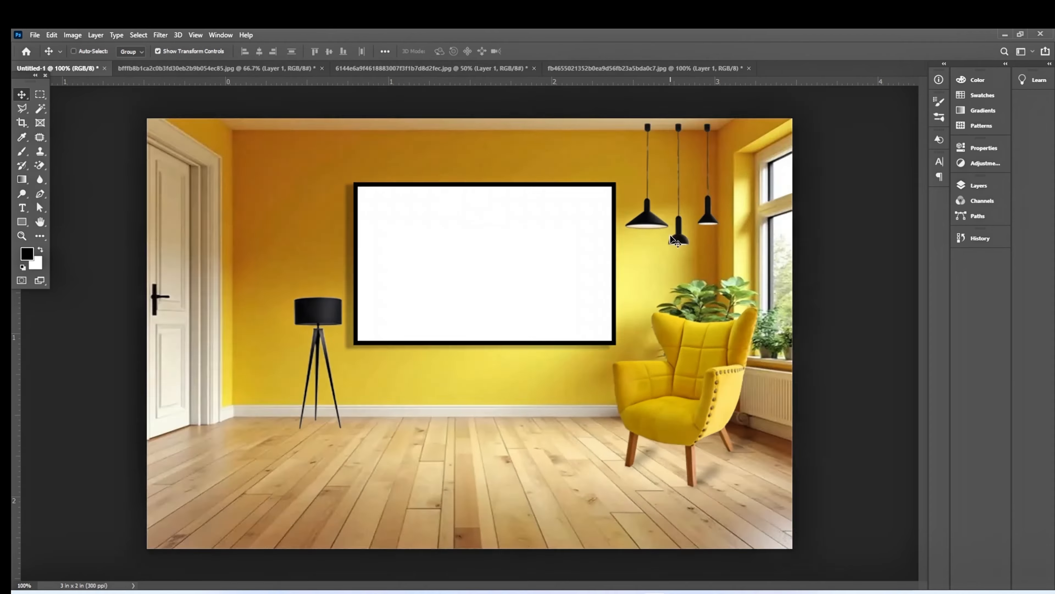
{"action": "left_click_drag", "start_coordinate": [653, 182], "coordinate": [582, 414]}
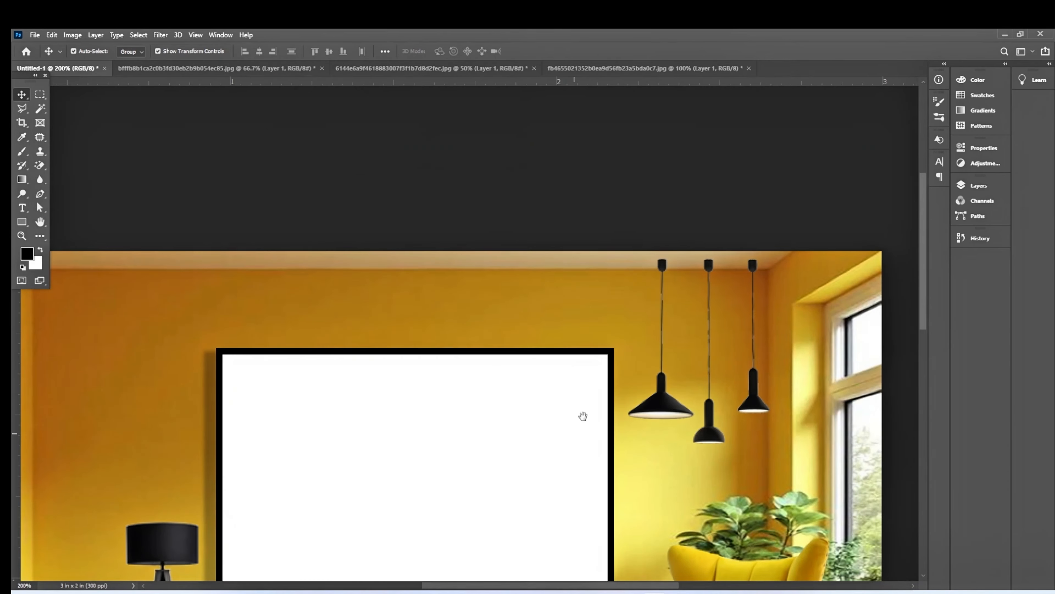
{"action": "left_click_drag", "start_coordinate": [702, 298], "coordinate": [704, 301]}
{"action": "left_click", "coordinate": [722, 236]}
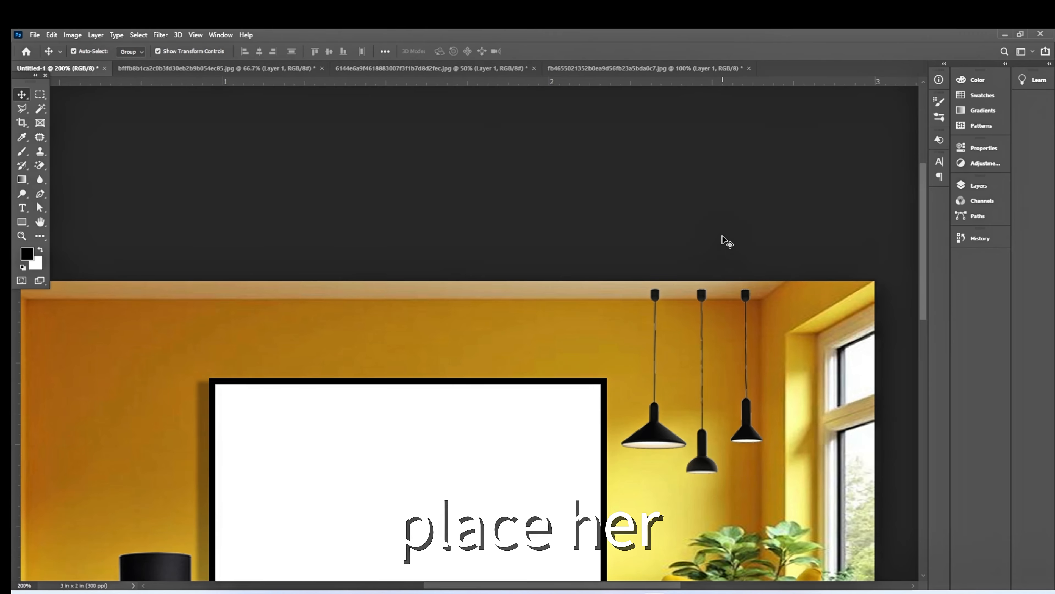
{"action": "key", "text": "ctrl+minus"}
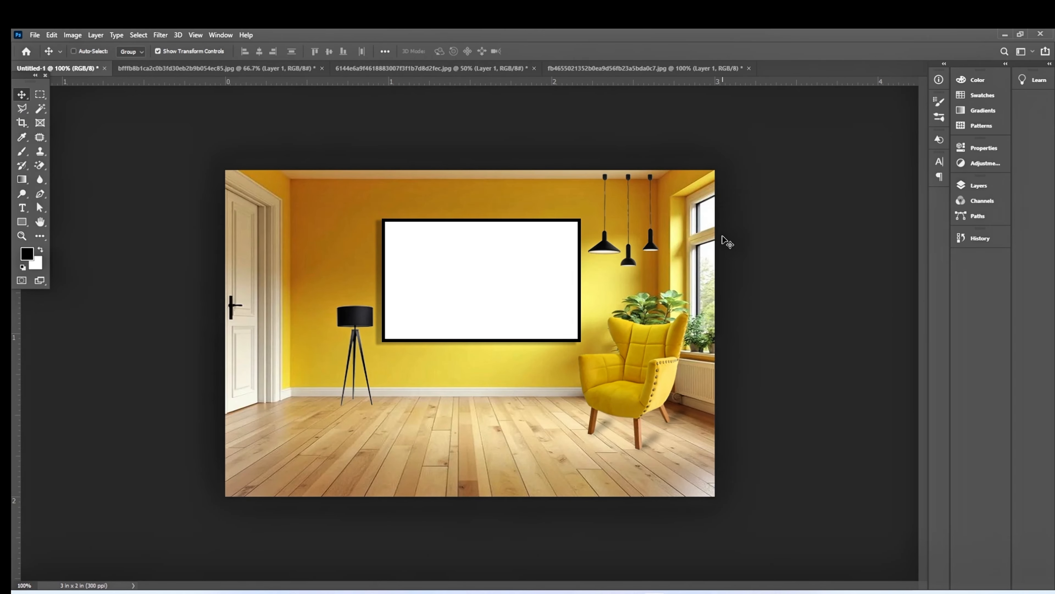
{"action": "key", "text": "ctrl+minus"}
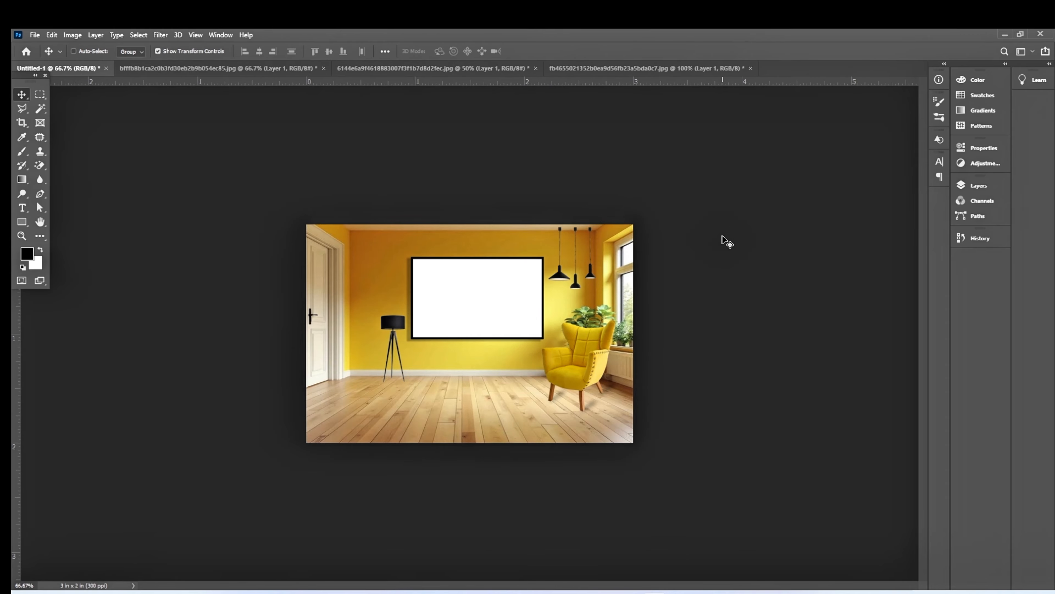
{"action": "key", "text": "ctrl+plus"}
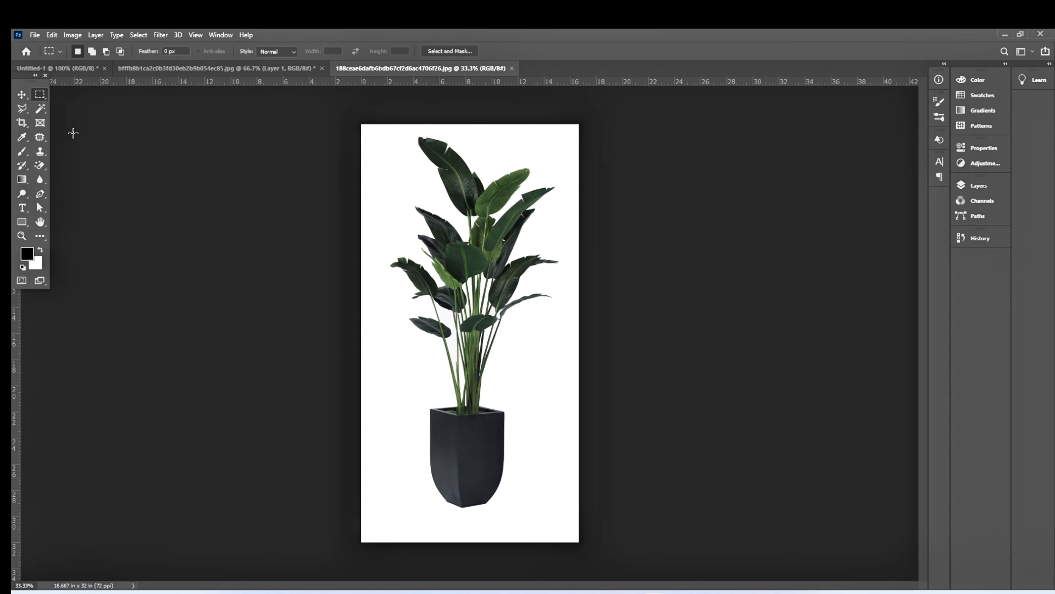
{"action": "left_click", "coordinate": [40, 109]}
{"action": "left_click", "coordinate": [541, 395]}
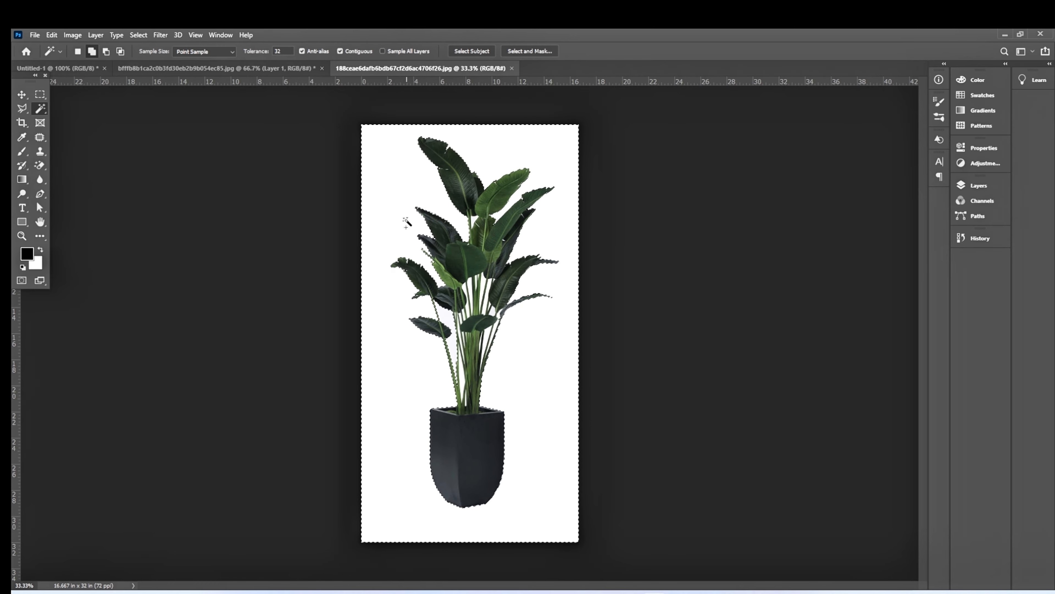
{"action": "key", "text": "ctrl+d"}
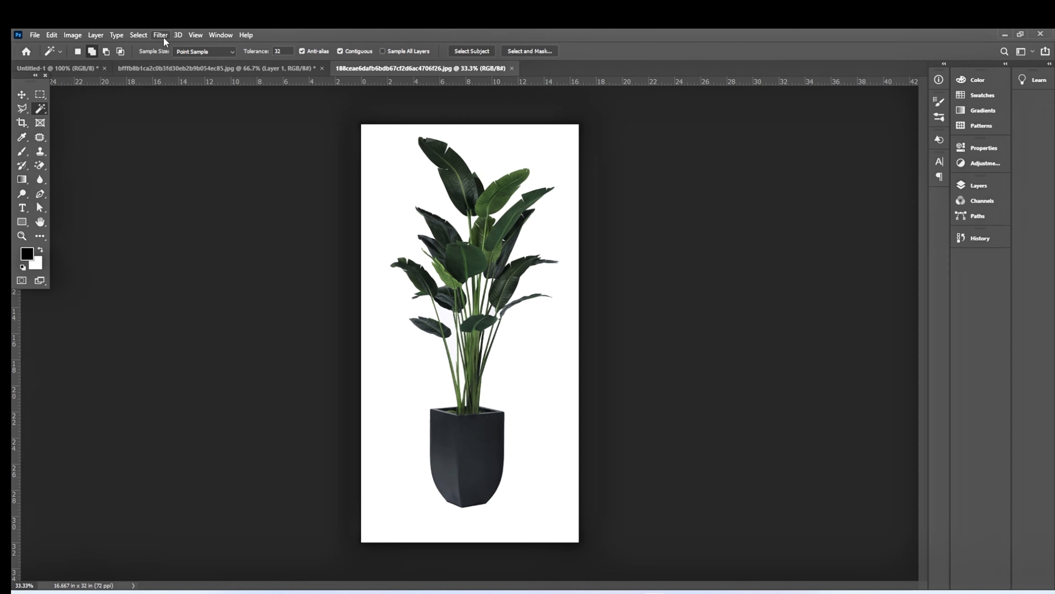
- Isolate the potted plant by sampling its white background in Color Range with fuzziness 200, and copy it to a new layer
{"action": "left_click", "coordinate": [138, 35]}
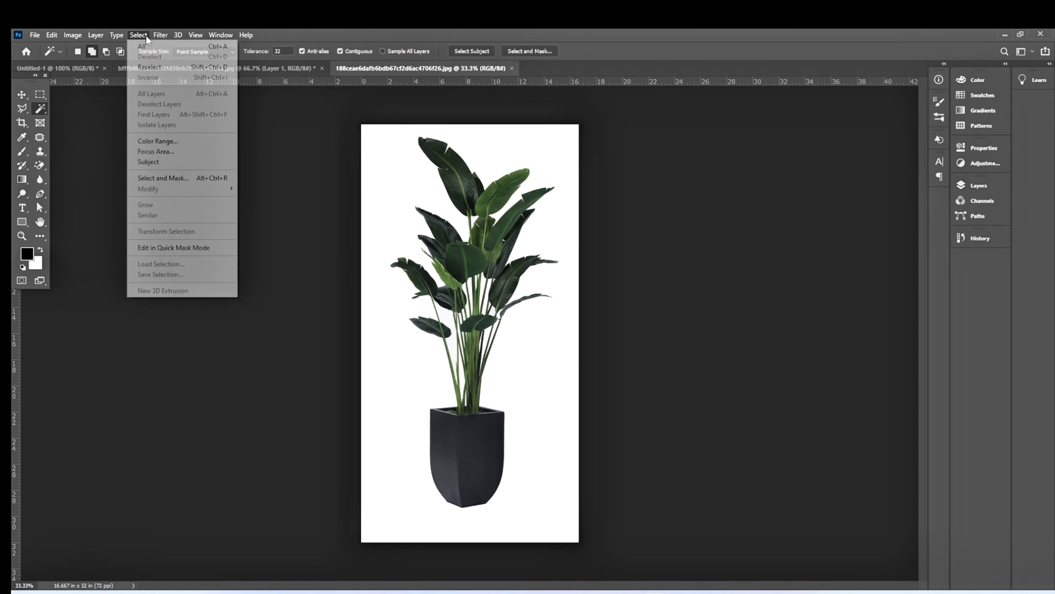
{"action": "left_click", "coordinate": [183, 141]}
{"action": "left_click", "coordinate": [541, 150]}
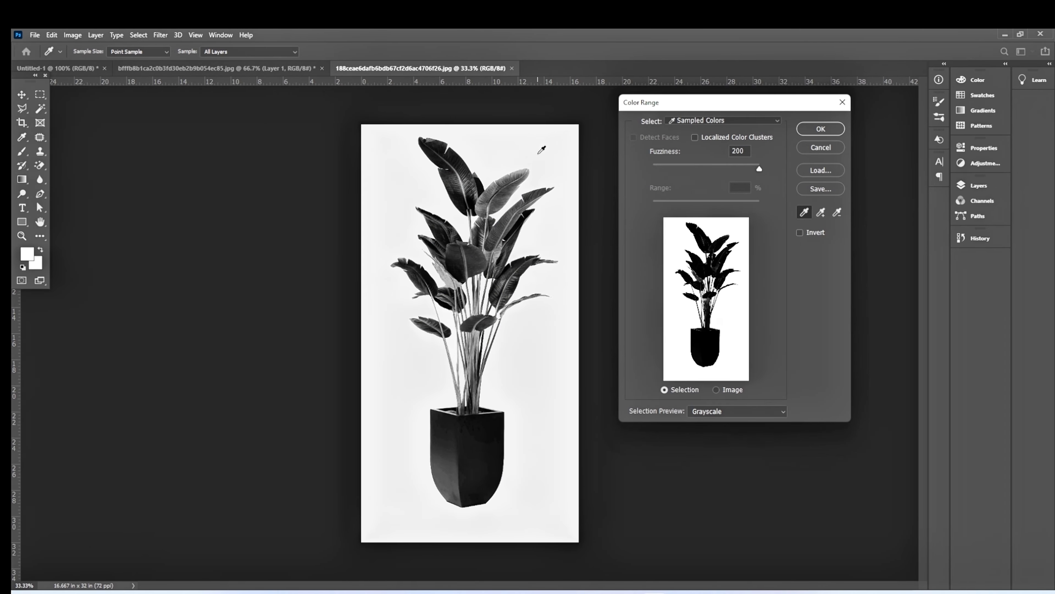
{"action": "left_click", "coordinate": [818, 130]}
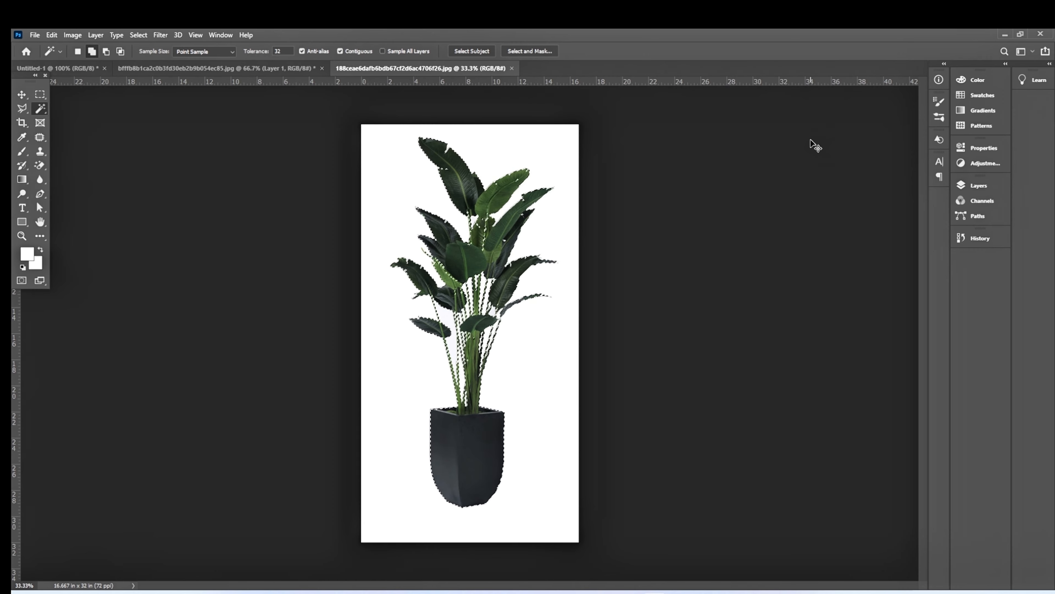
{"action": "key", "text": "ctrl+j"}
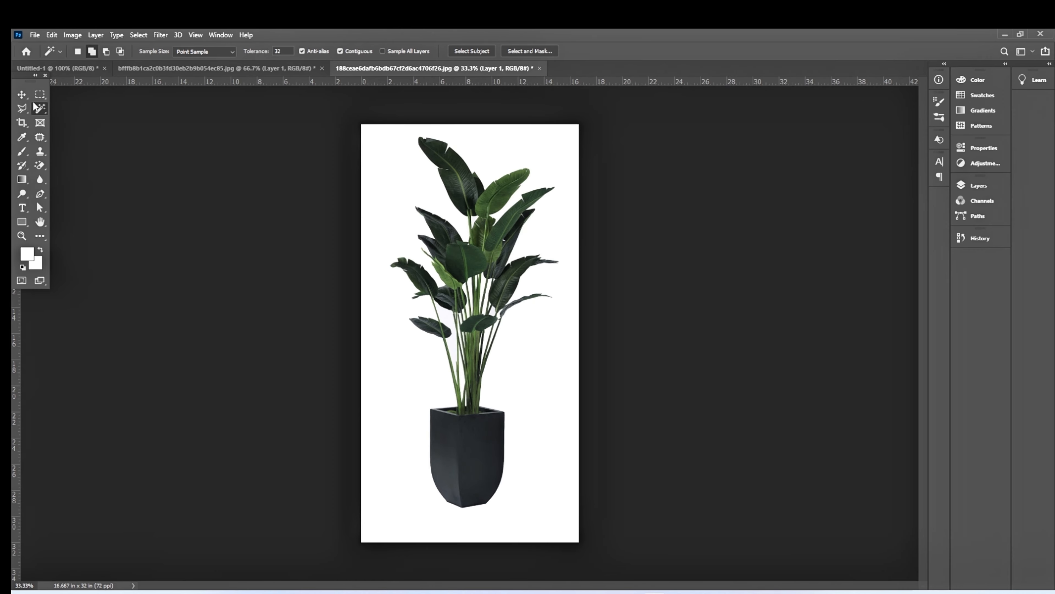
- Bring the plant cutout into the room image, enlarge it, and position it behind the armchair at the image's right edge
{"action": "left_click", "coordinate": [22, 94]}
{"action": "left_click_drag", "start_coordinate": [414, 373], "coordinate": [678, 443]}
{"action": "left_click_drag", "start_coordinate": [705, 332], "coordinate": [735, 300]}
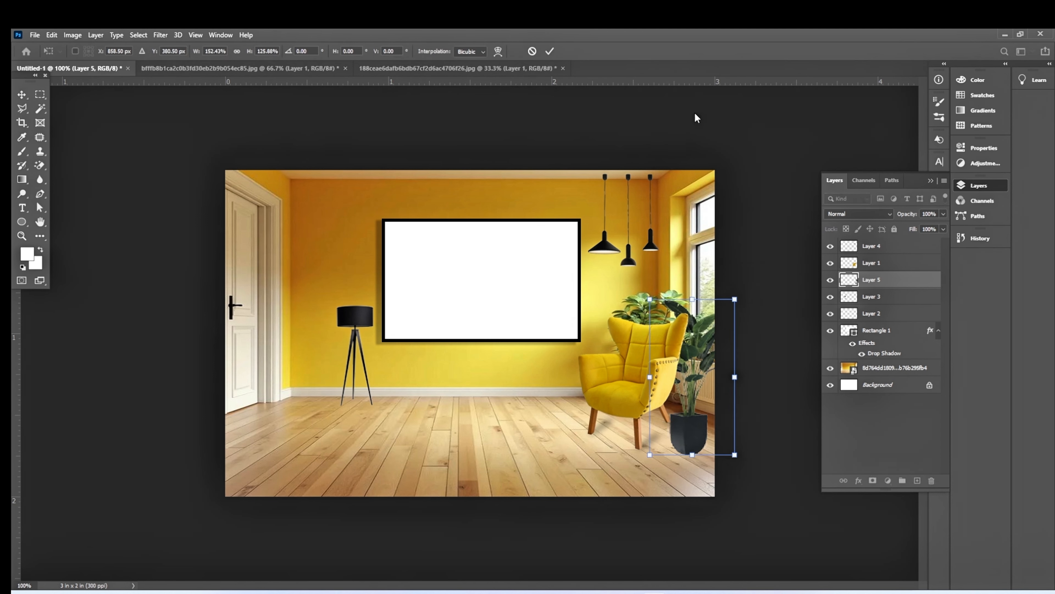
{"action": "left_click", "coordinate": [550, 51]}
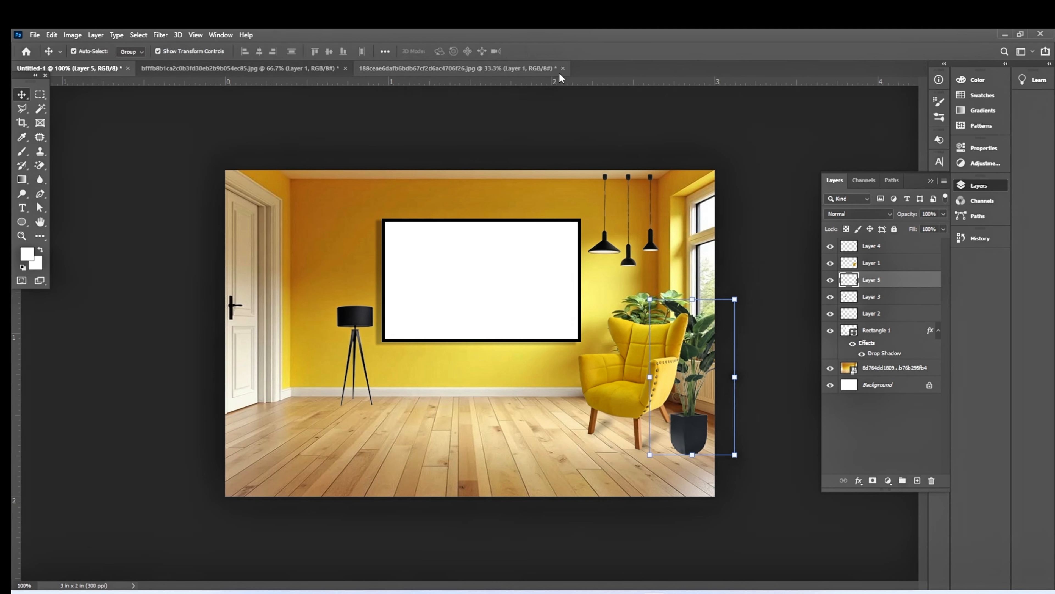
{"action": "left_click", "coordinate": [688, 452]}
{"action": "left_click_drag", "start_coordinate": [688, 452], "coordinate": [707, 455]}
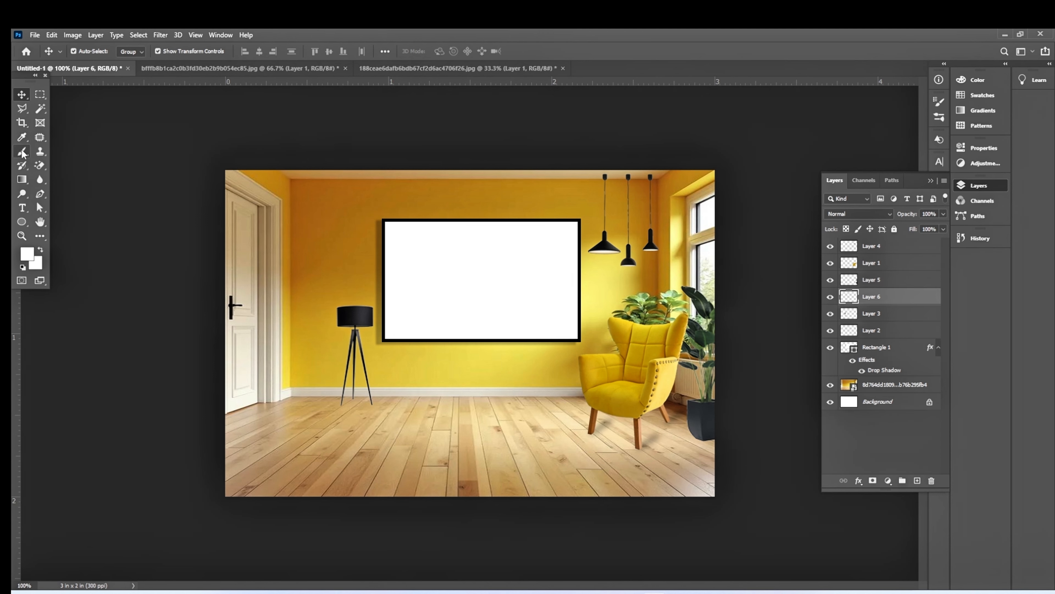
- Set up a Soft Round brush with 0% hardness, flatten its tip into a horizontal ellipse, and enlarge it to 80 px
{"action": "left_click", "coordinate": [22, 152]}
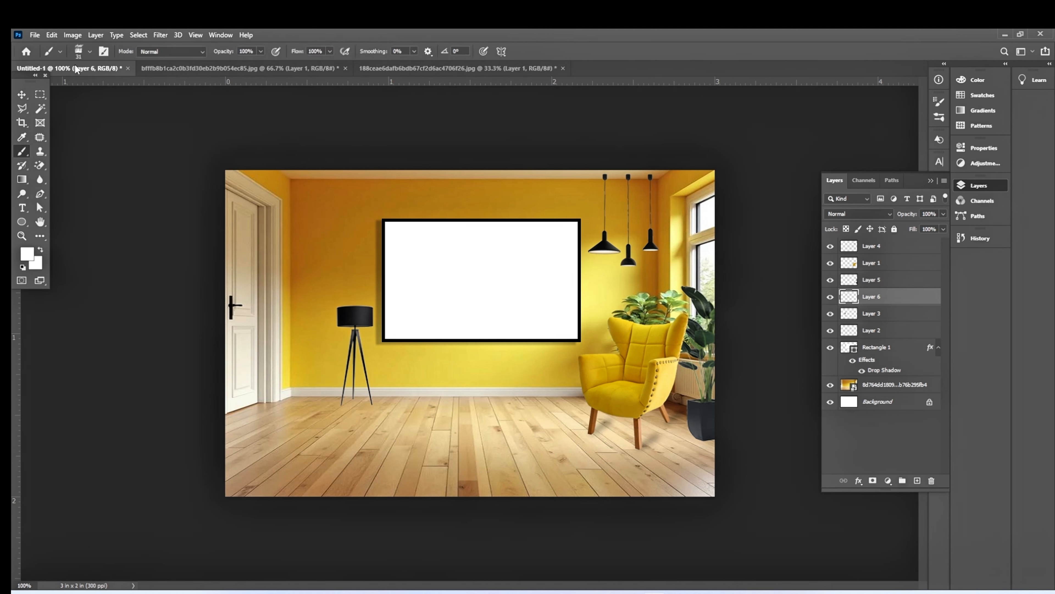
{"action": "left_click", "coordinate": [90, 52]}
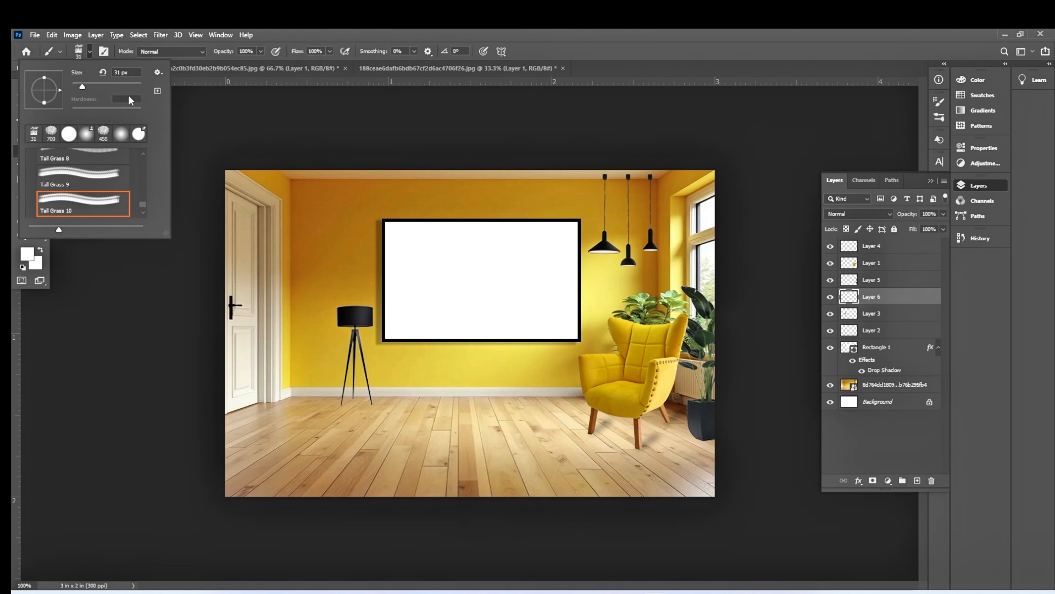
{"action": "left_click", "coordinate": [87, 135]}
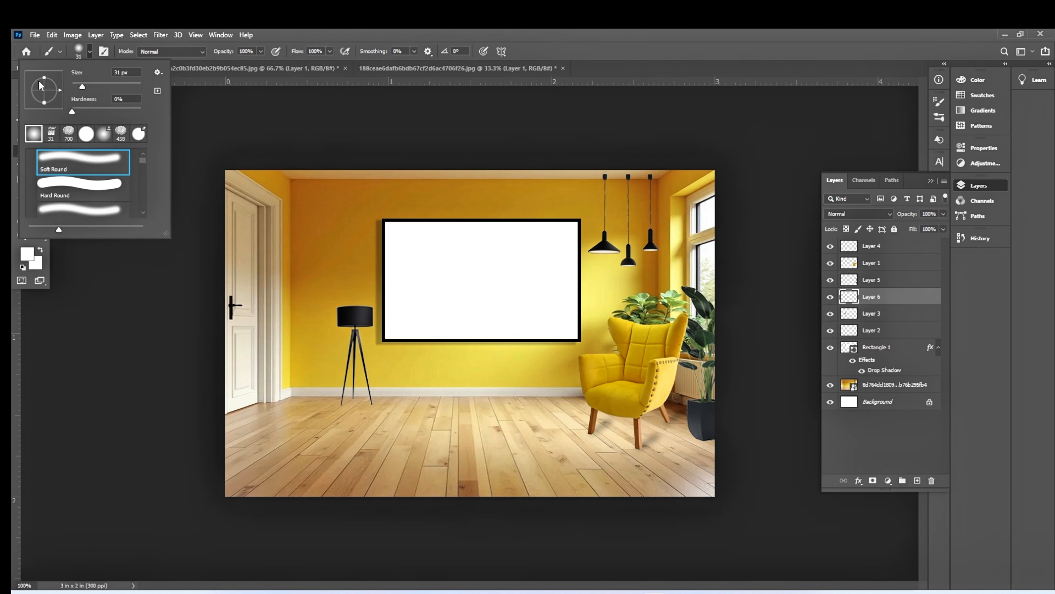
{"action": "left_click_drag", "start_coordinate": [44, 77], "coordinate": [47, 89]}
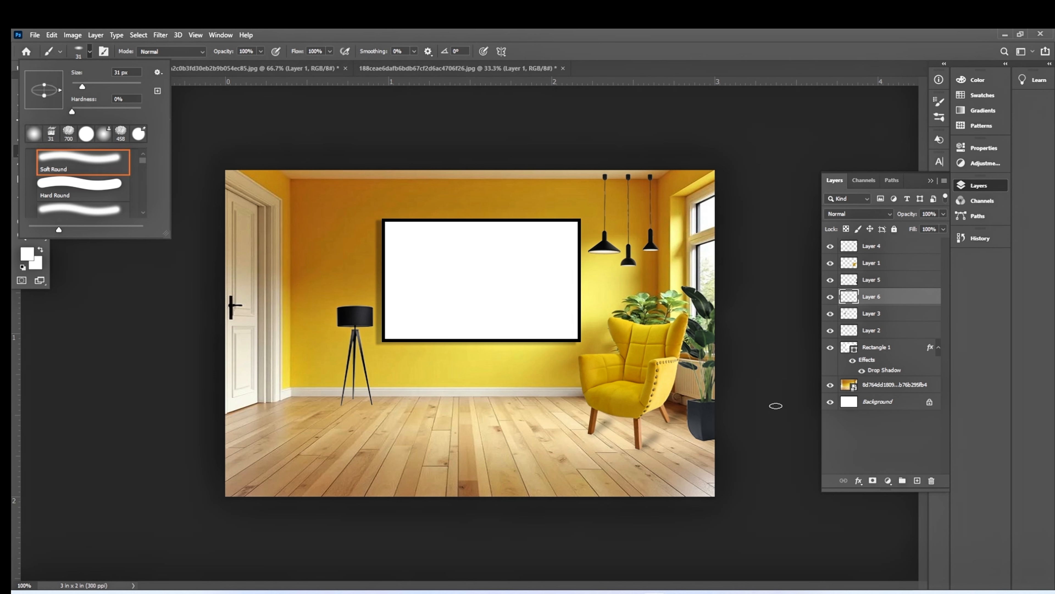
{"action": "key", "text": "bracketright"}
{"action": "key", "text": "bracketright"}
{"action": "key", "text": "bracketright"}
{"action": "key", "text": "bracketright"}
{"action": "key", "text": "bracketright"}
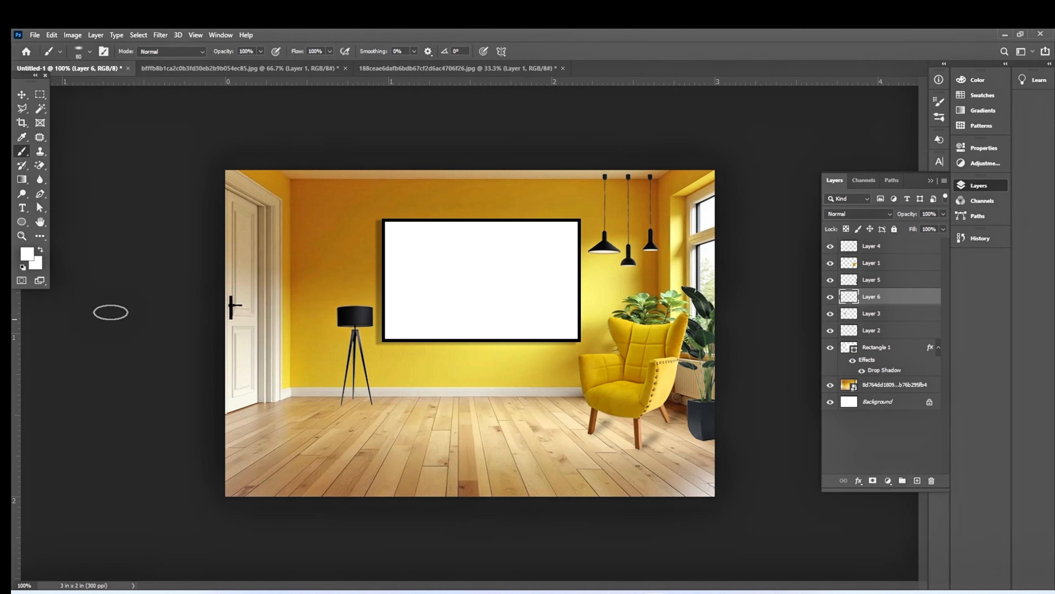
- Reset the foreground colour to black and reduce the opacity of the empty layer below the plant to 66%
{"action": "left_click", "coordinate": [23, 267]}
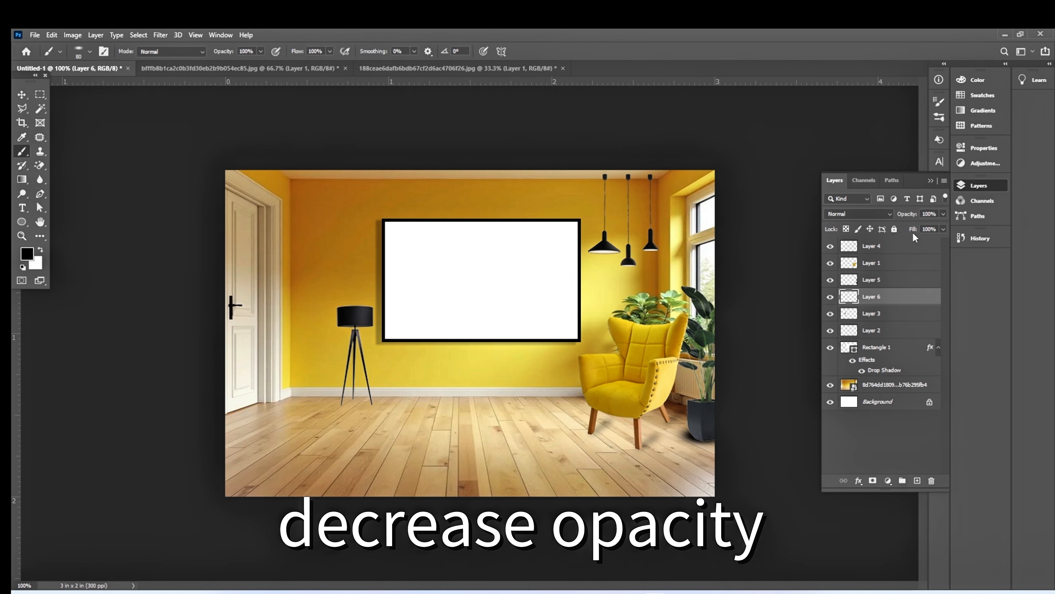
{"action": "left_click", "coordinate": [943, 213]}
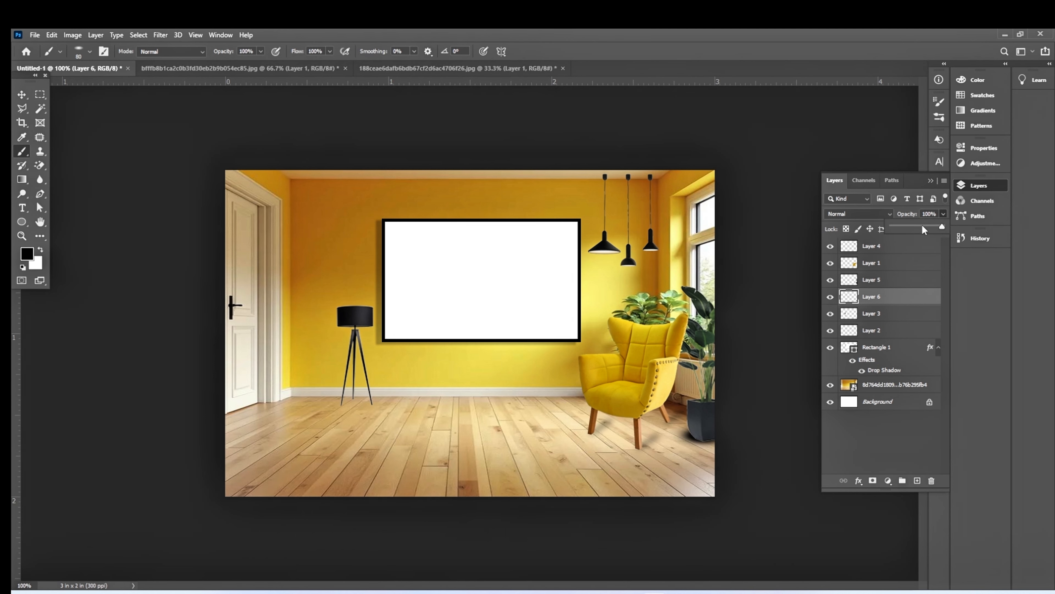
{"action": "left_click_drag", "start_coordinate": [917, 228], "coordinate": [927, 229]}
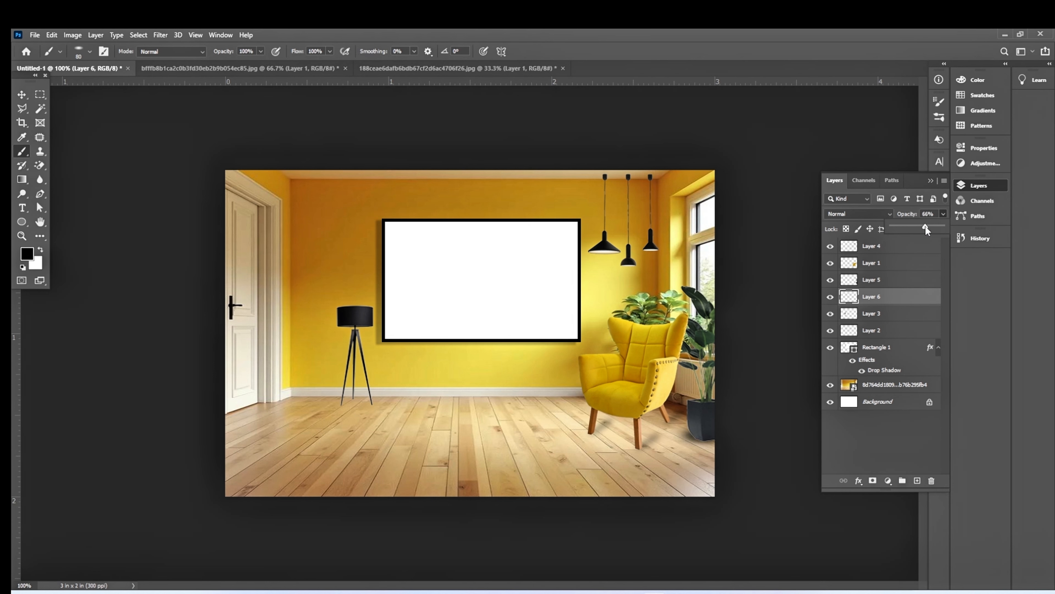